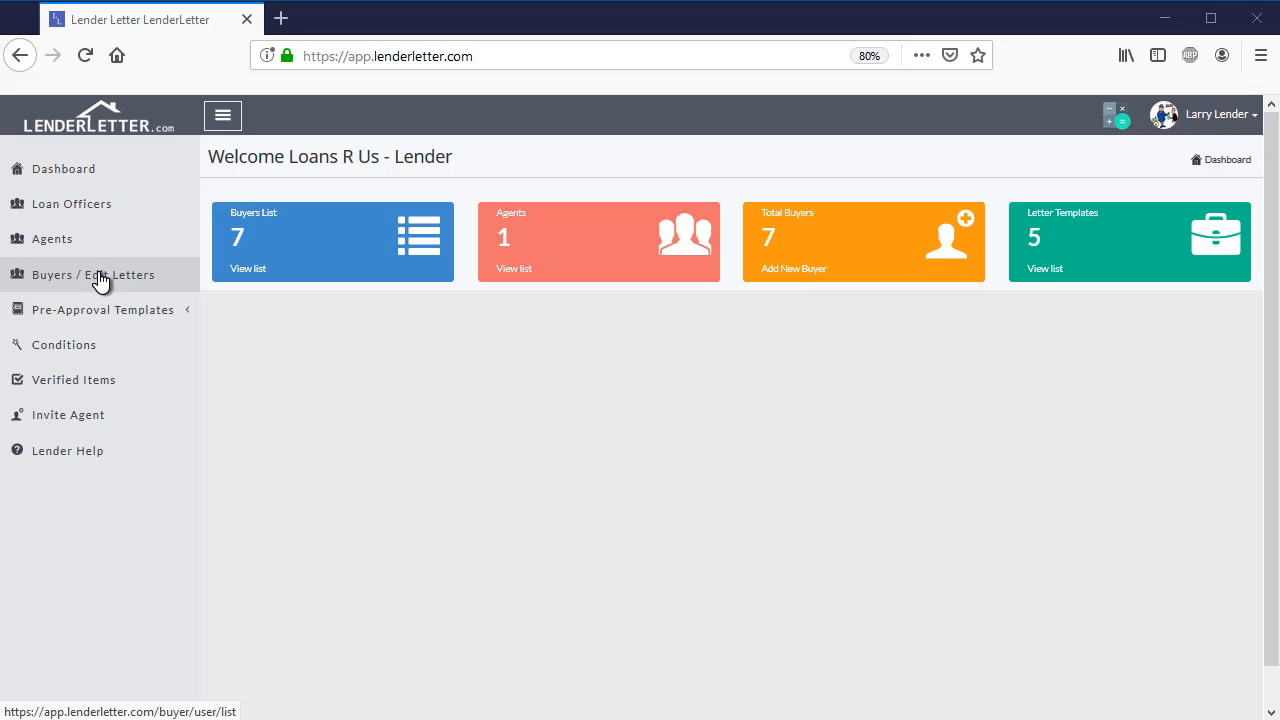
- Open the list of buyers and their letters and go to the active buyers table
click(100, 281)
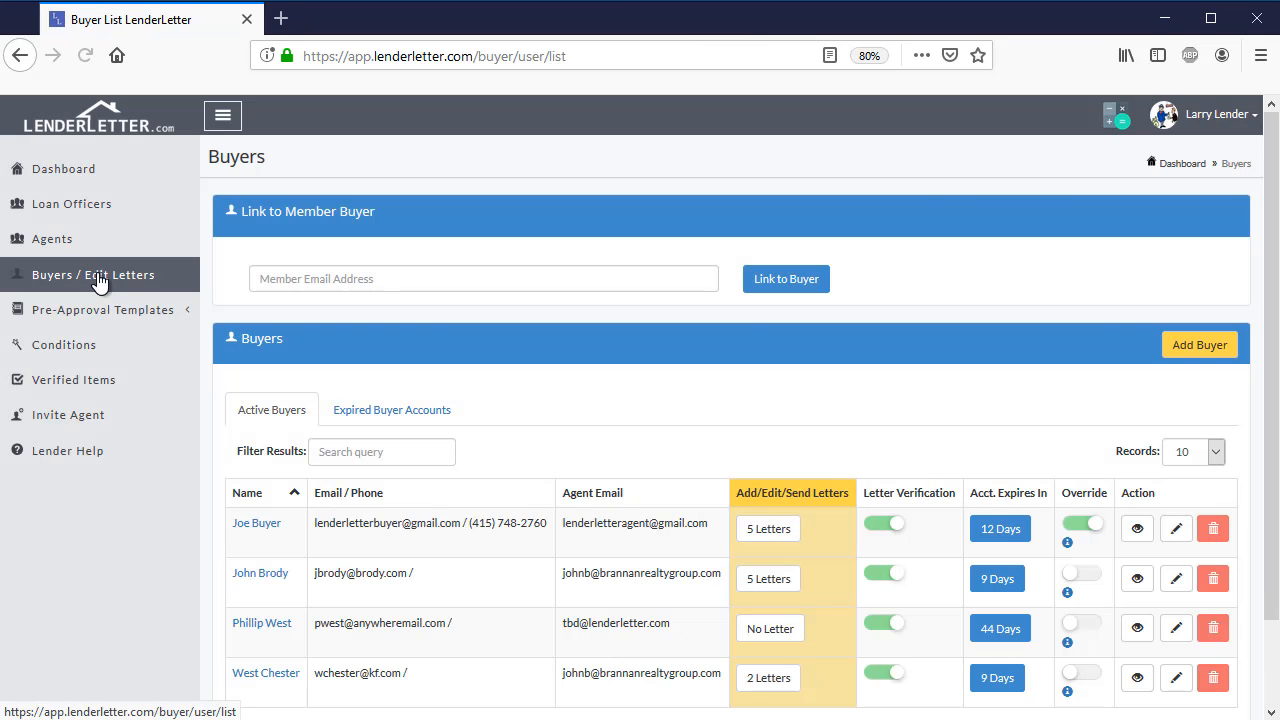
scroll(425, 403, down, 2)
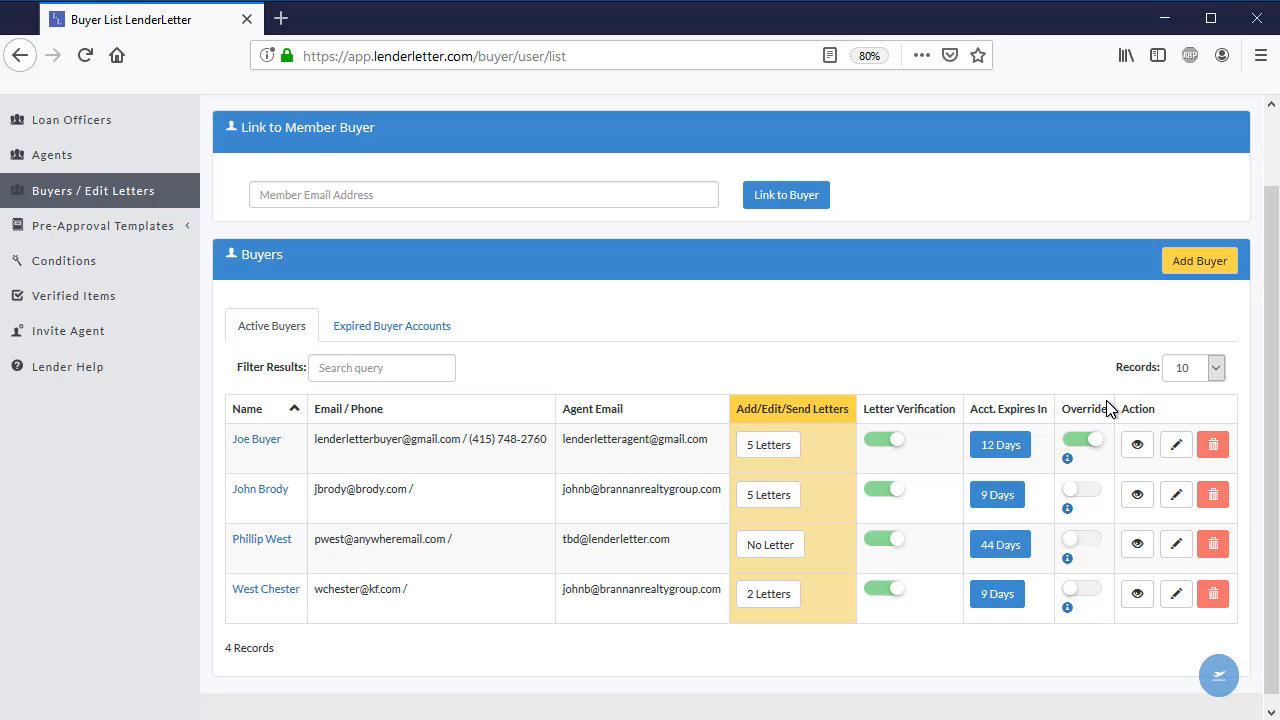
- Switch Override off for the first buyer in the list, and turn it back on
click(1080, 445)
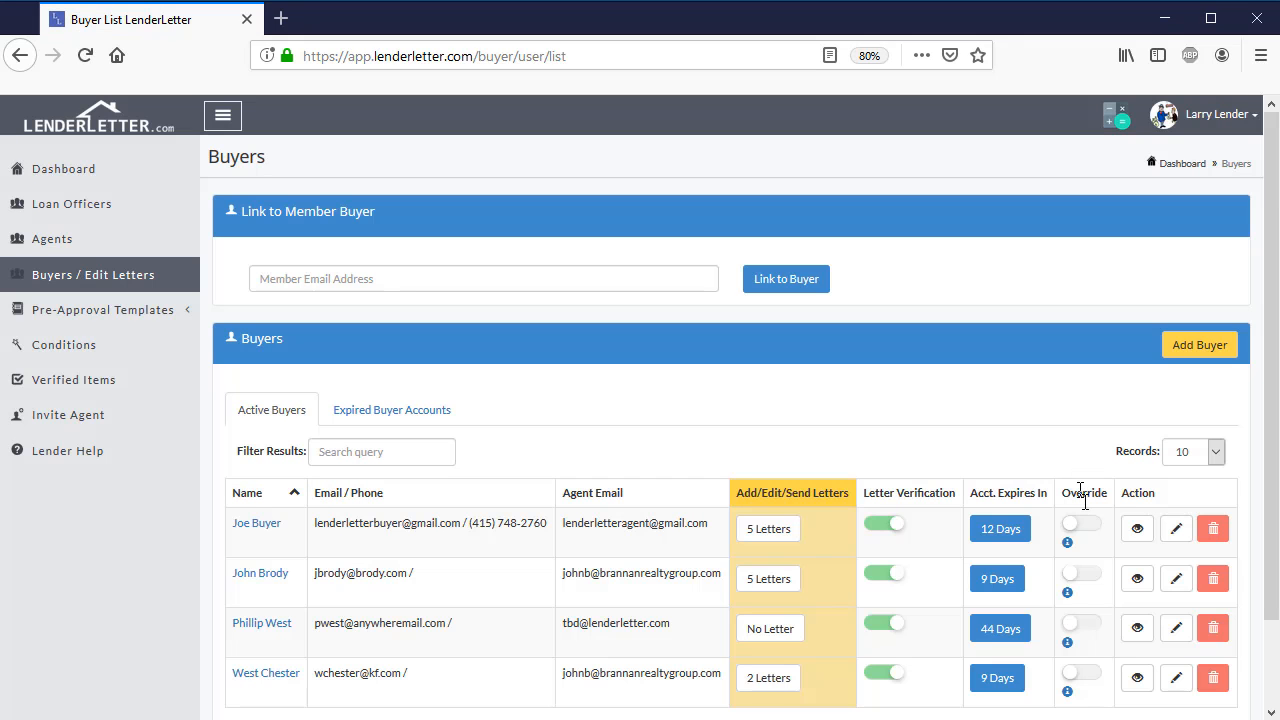
mouse_move(1087, 532)
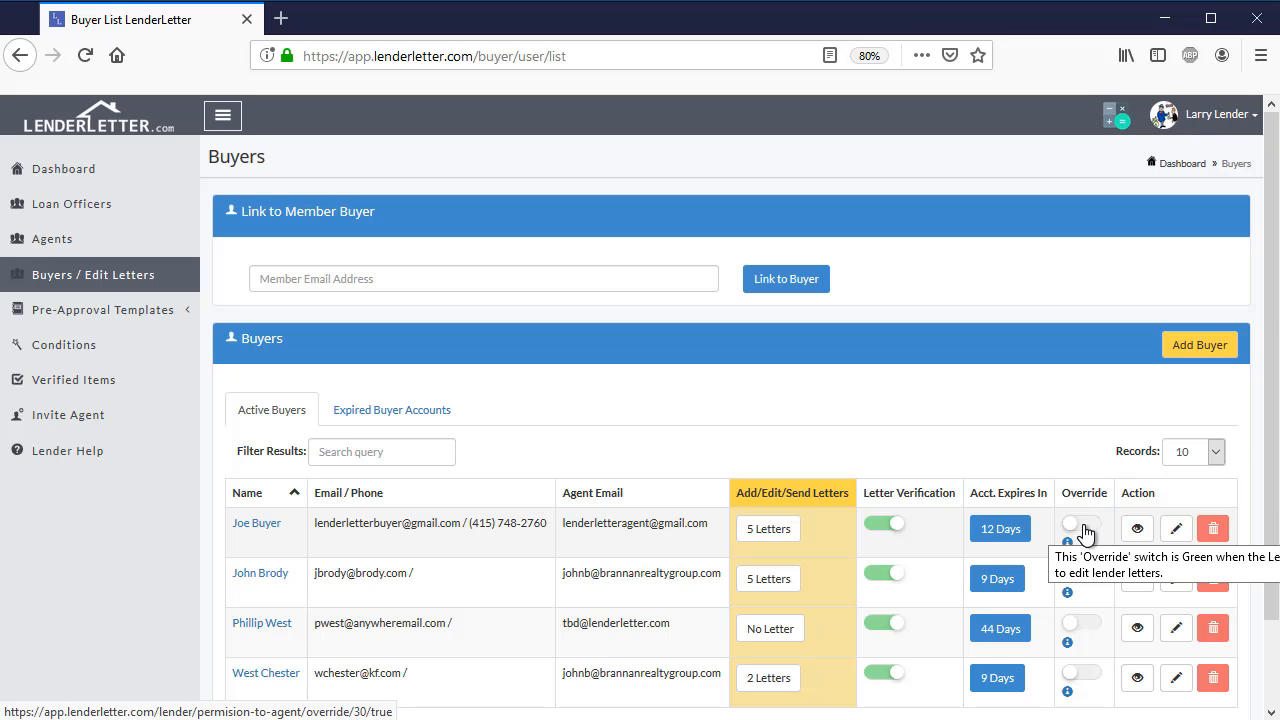
scroll(1087, 532, down, 2)
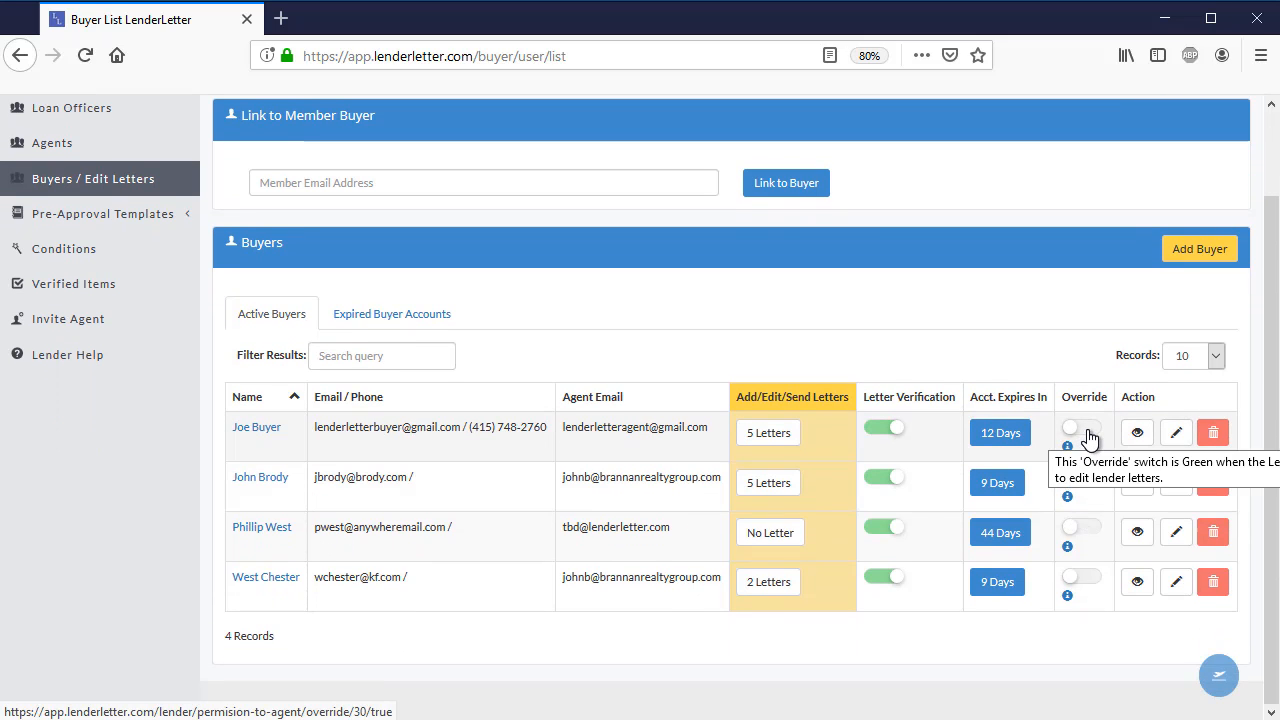
click(1088, 438)
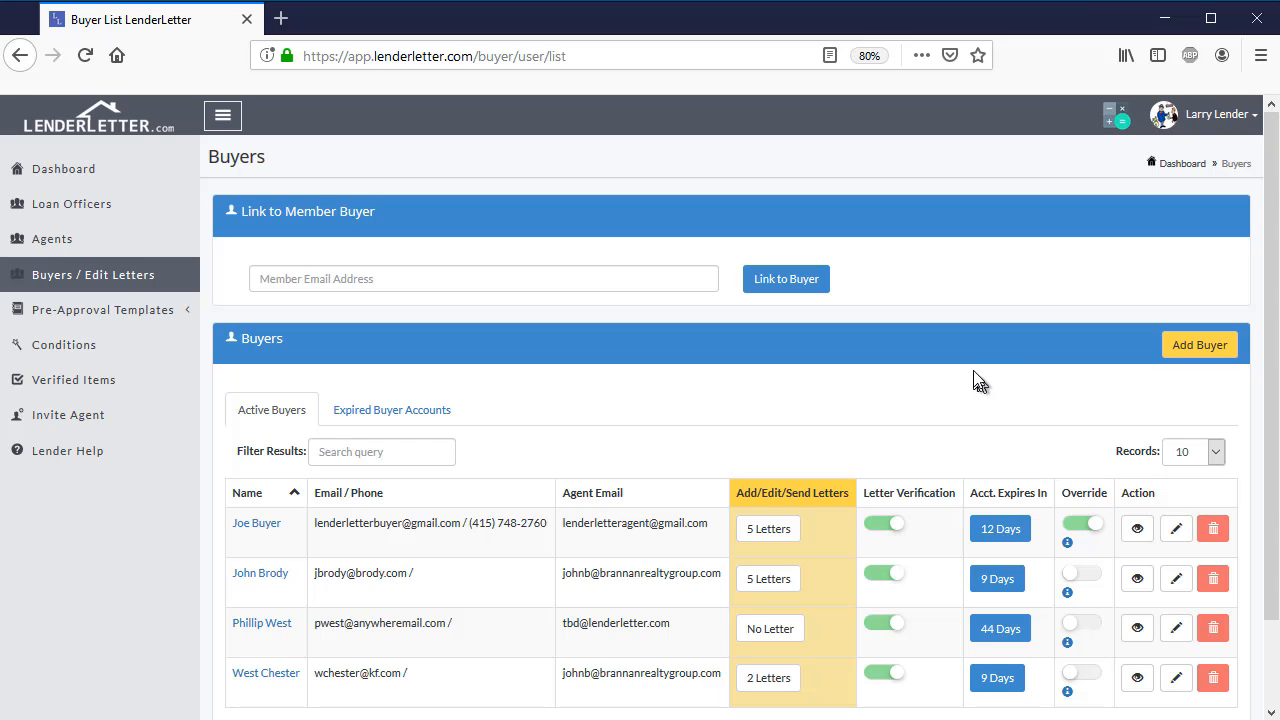
- View the blank form for adding a buyer and return to the active buyers table
click(1200, 344)
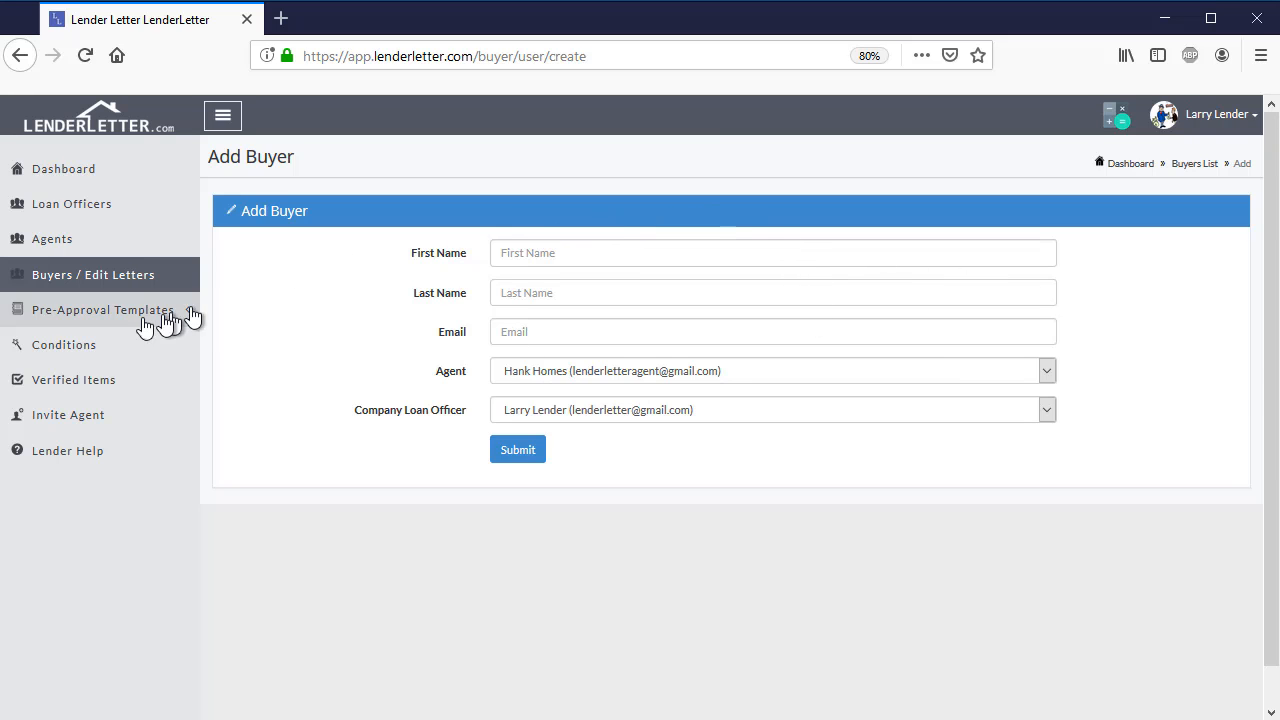
click(16, 57)
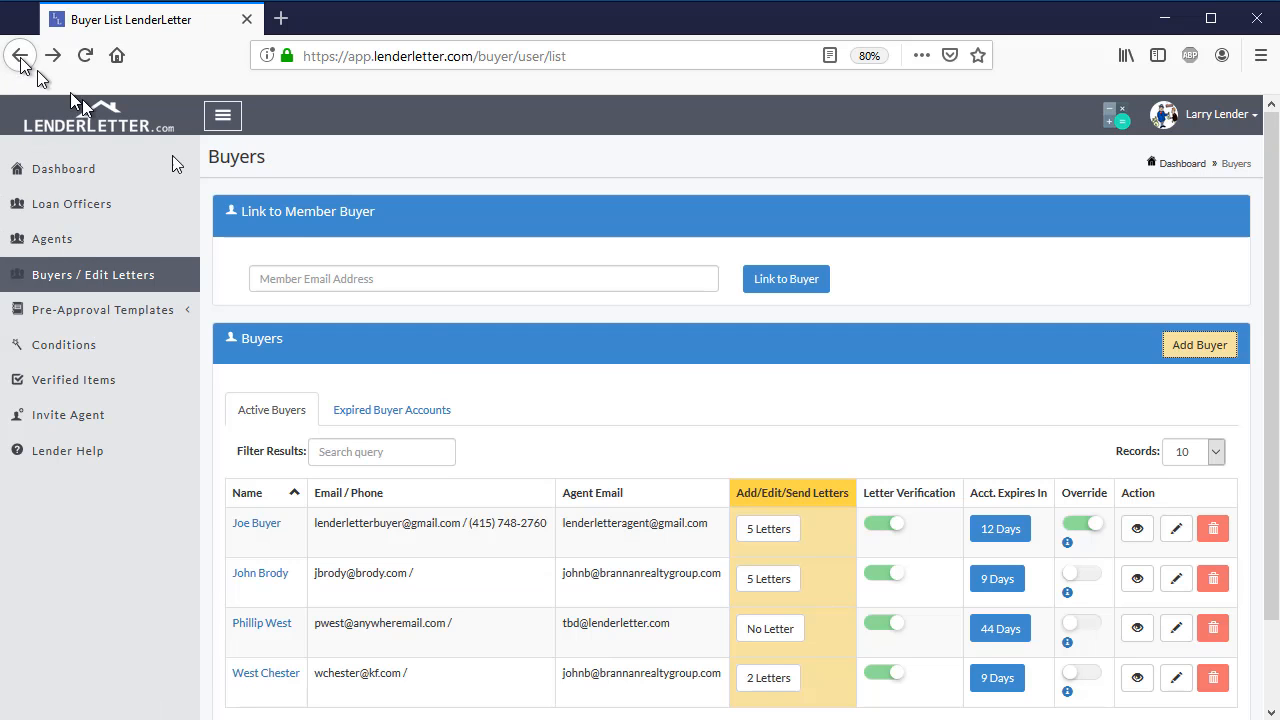
scroll(286, 357, down, 2)
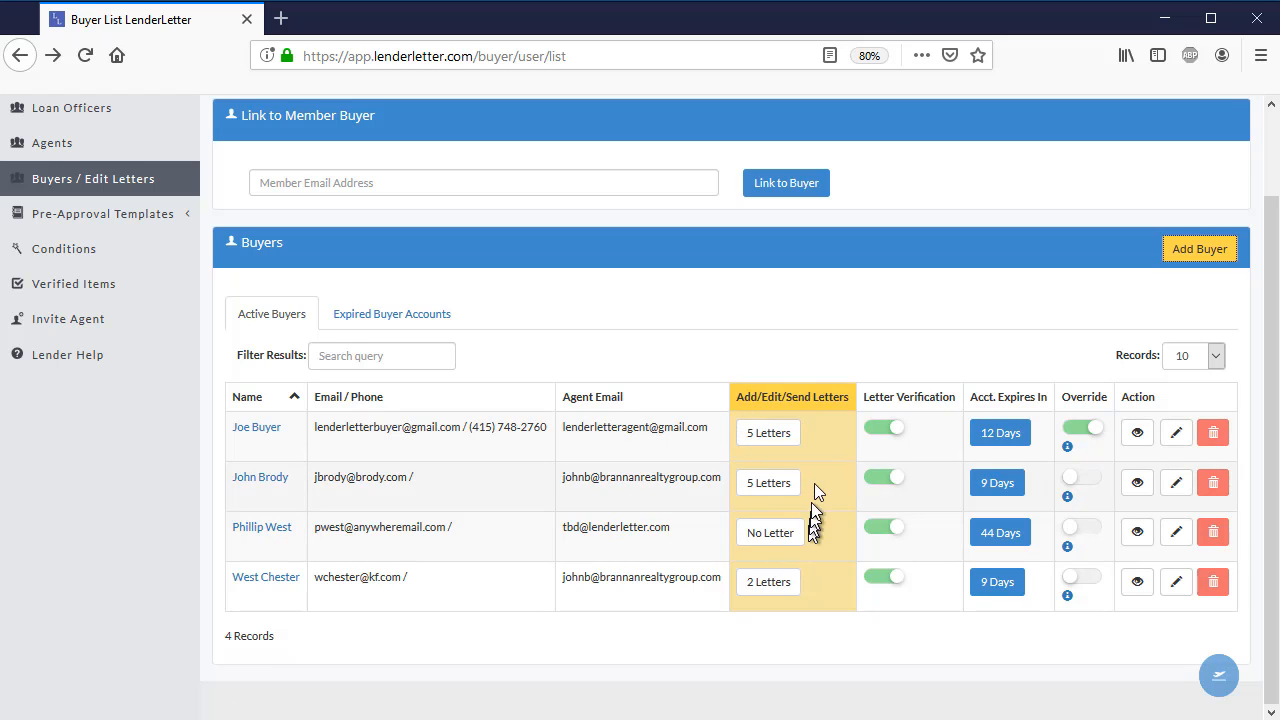
- Open the first buyer's pre-approval letters, look at the blank form for adding a letter, and return to the letters list
click(768, 434)
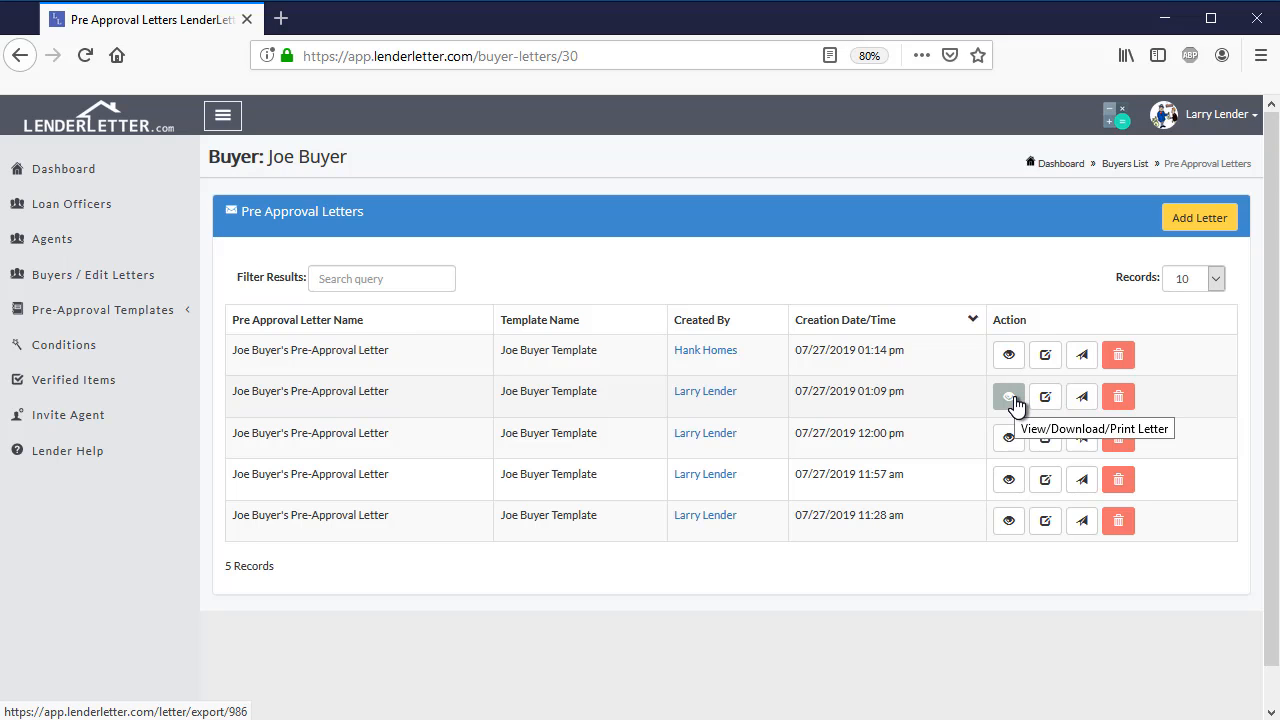
click(1175, 222)
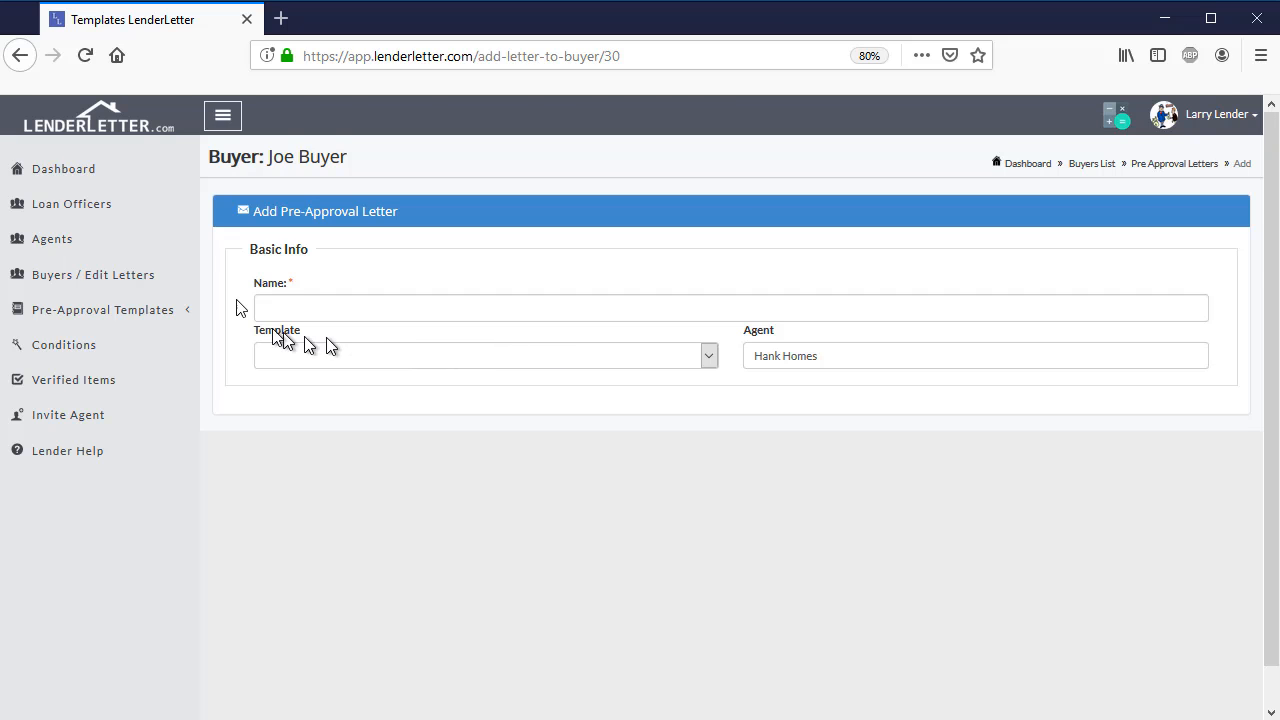
click(17, 58)
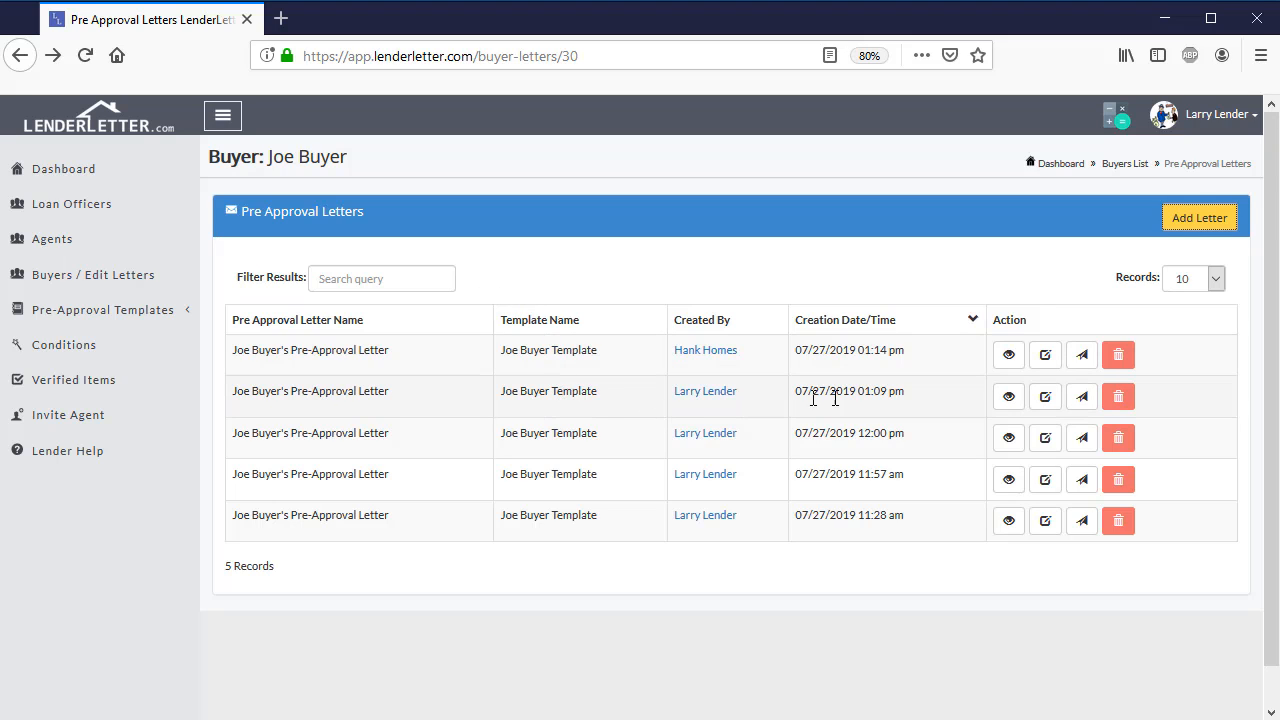
- Edit the pre-approval letter created 07/27/2019 01:09 pm and re-enter its Offer Price as 1000000
click(1044, 398)
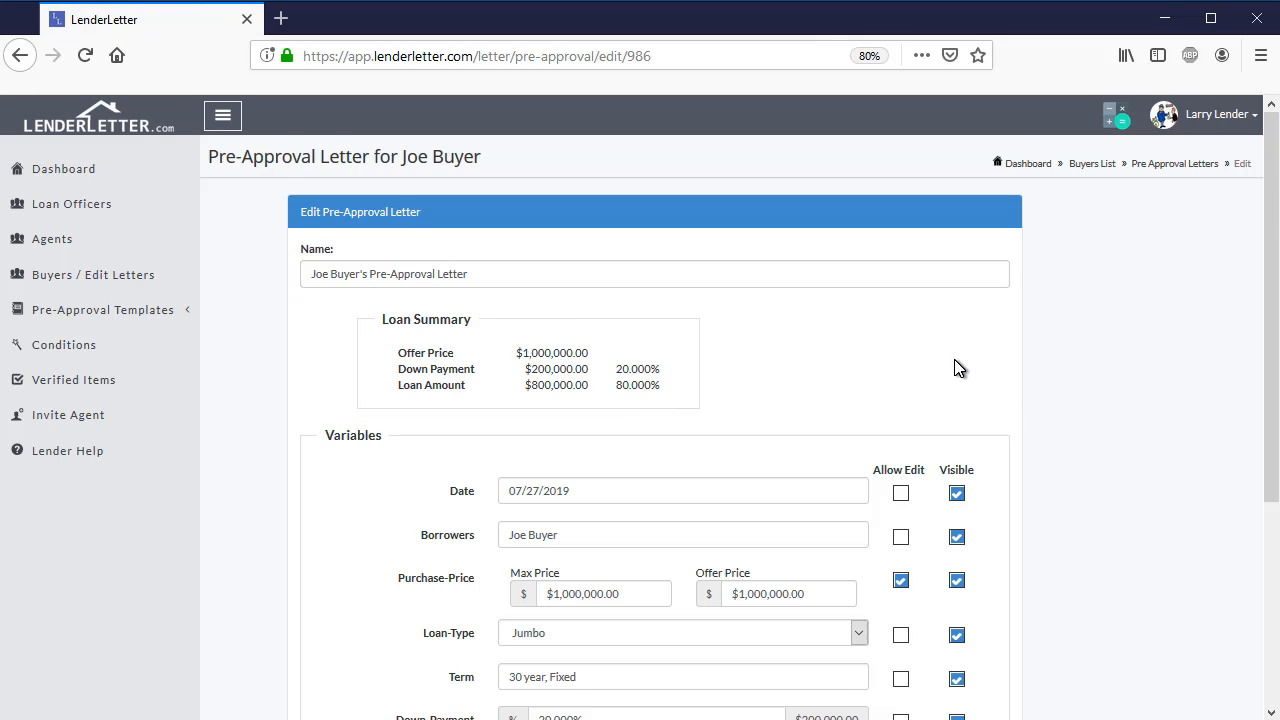
scroll(957, 371, down, 3)
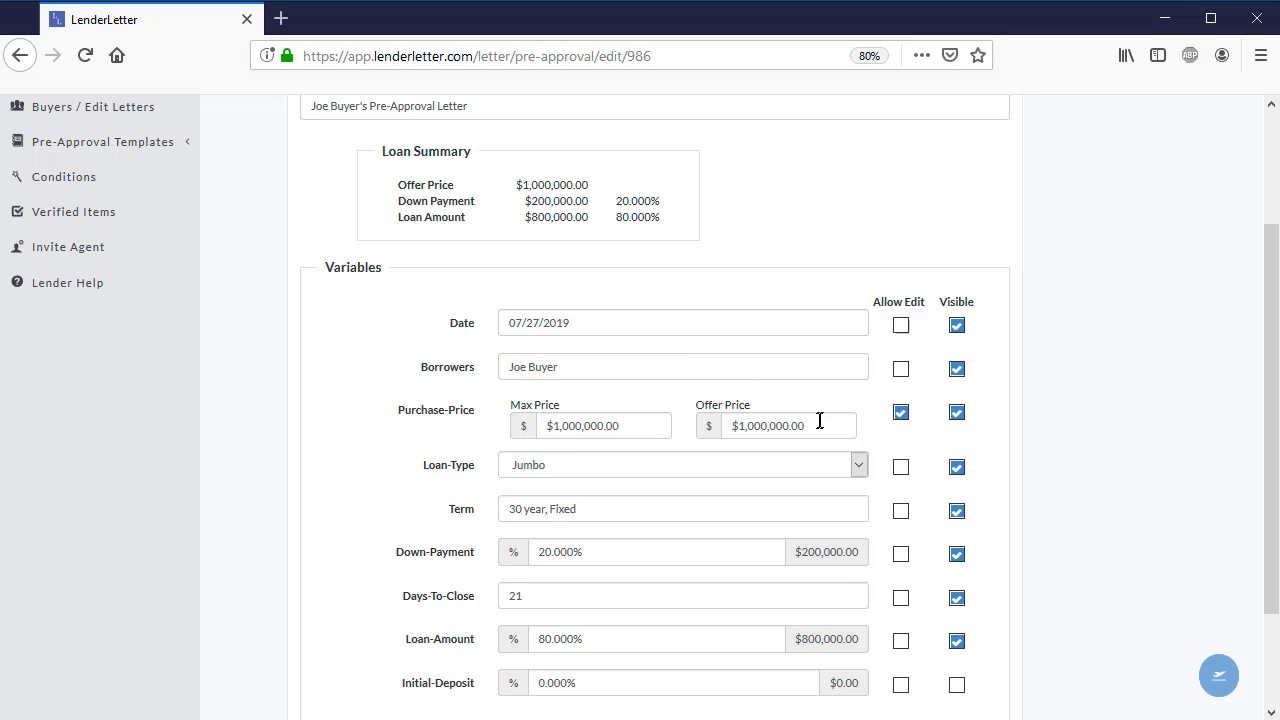
drag(820, 425, 717, 422)
key(BackSpace)
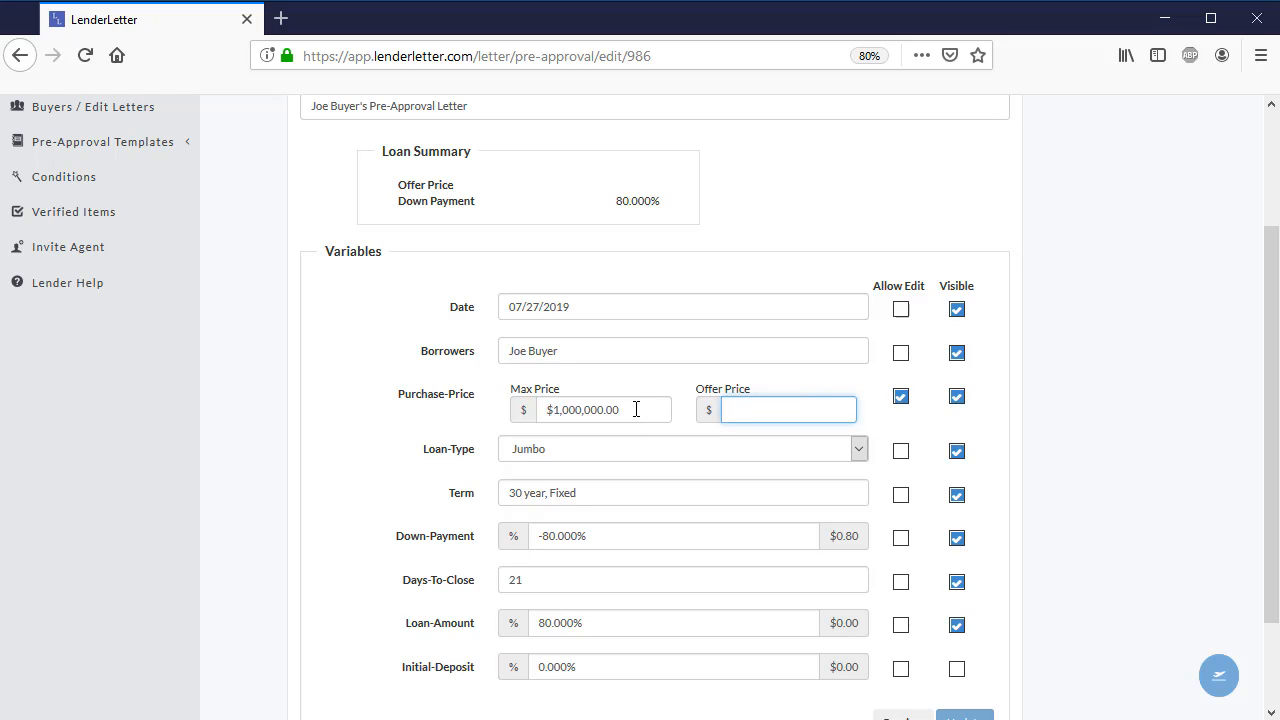
click(767, 409)
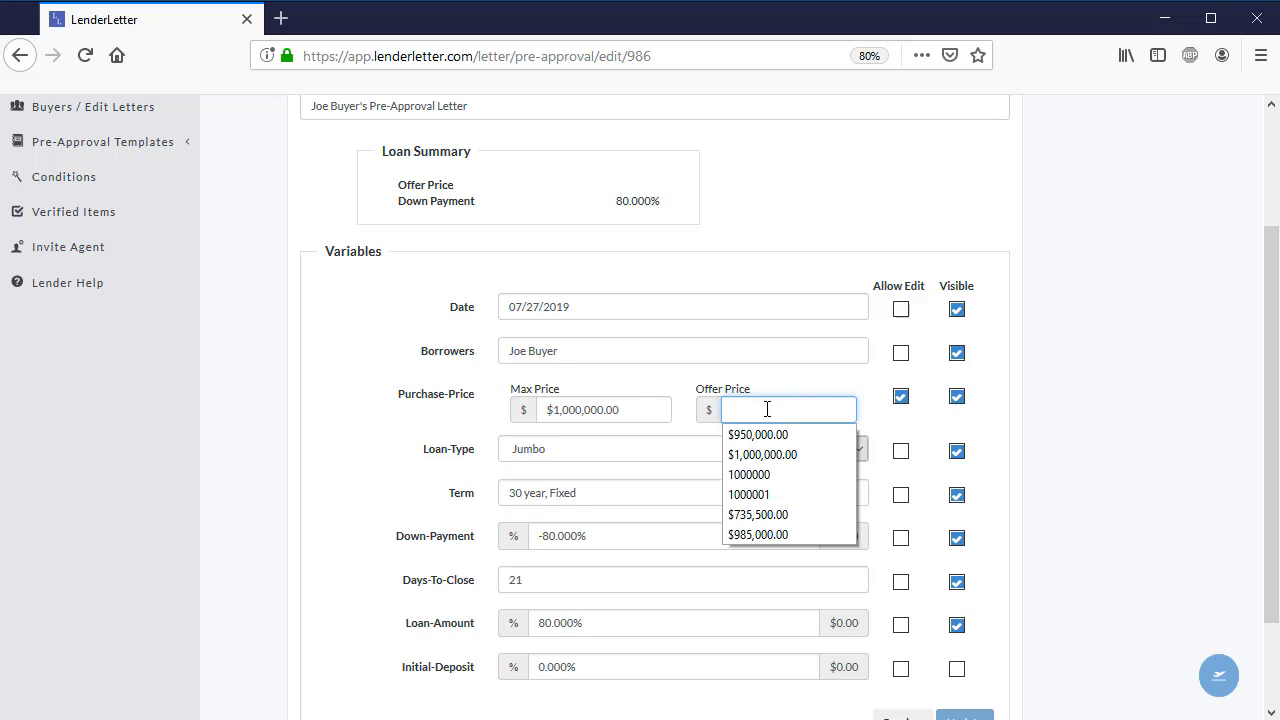
click(771, 408)
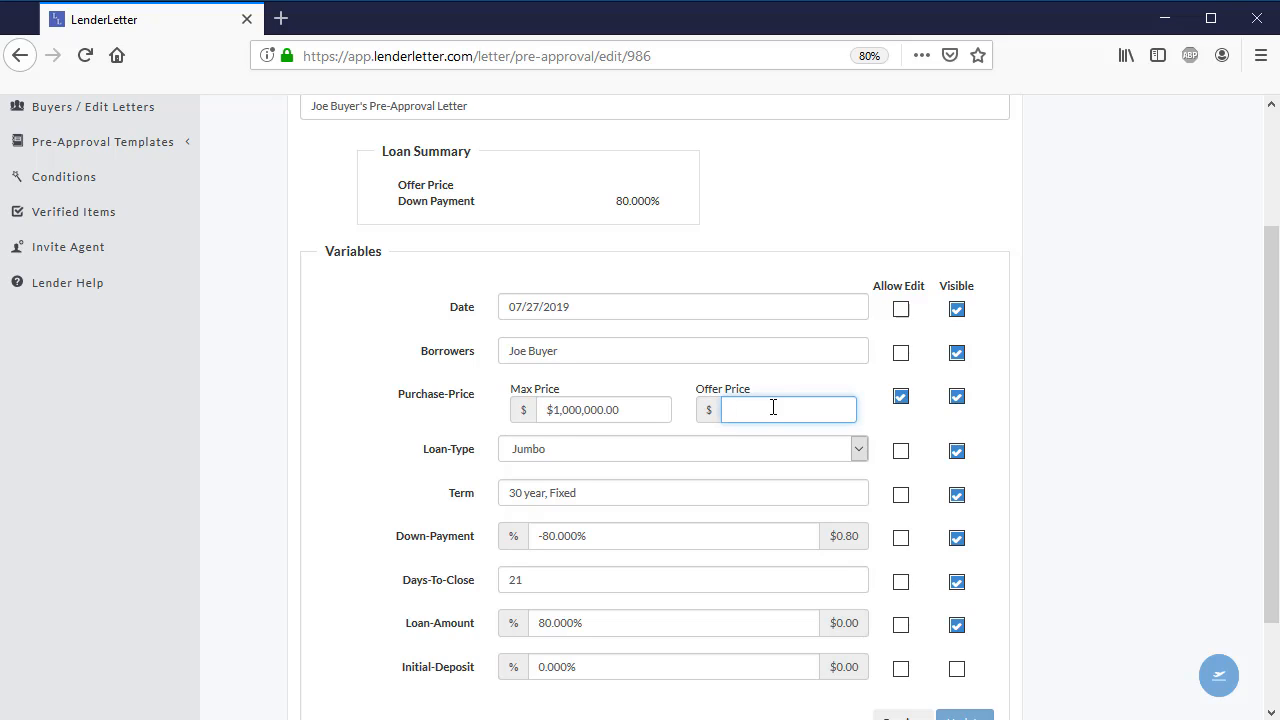
text(1)
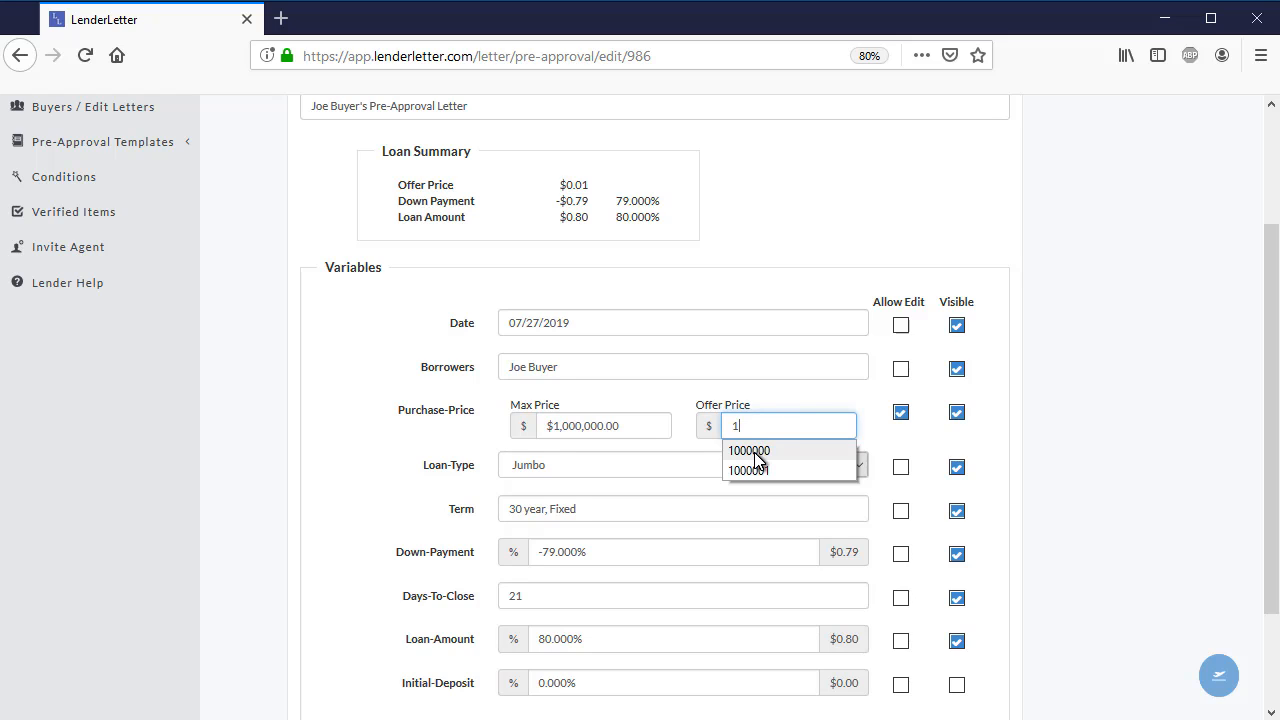
click(755, 451)
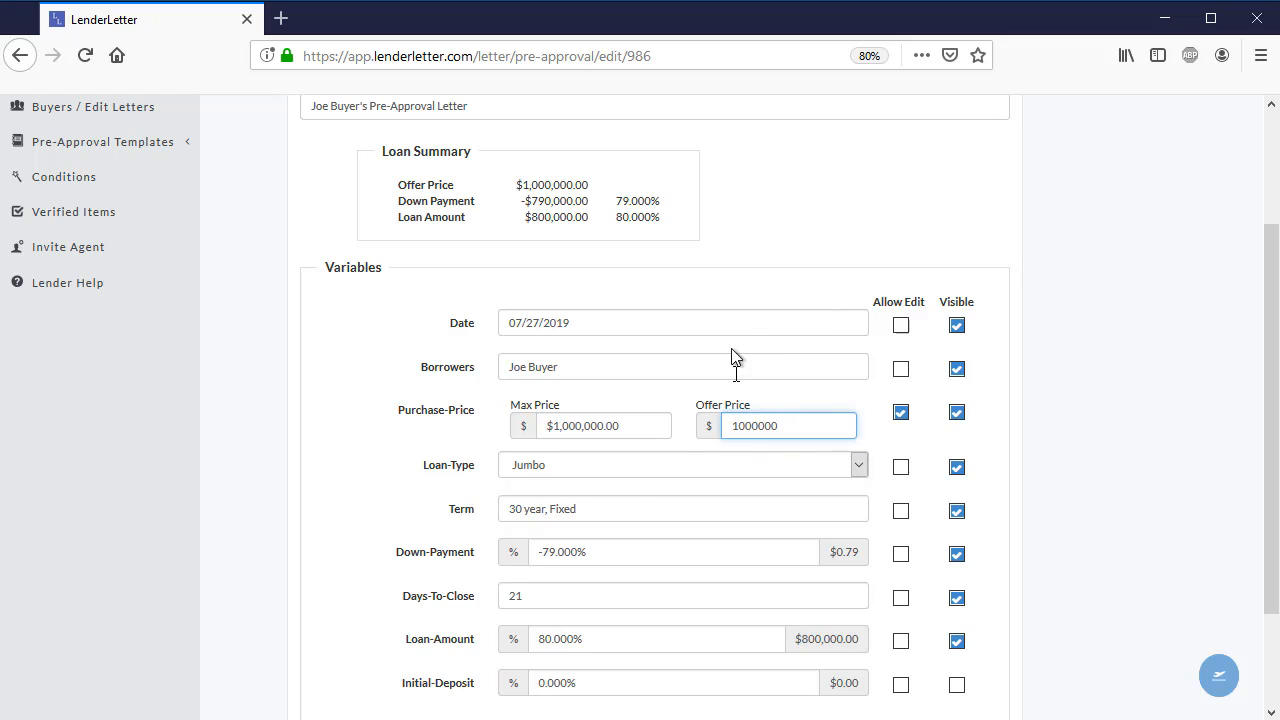
- Set the letter's Down-Payment to 20.000%
click(597, 551)
double_click(594, 552)
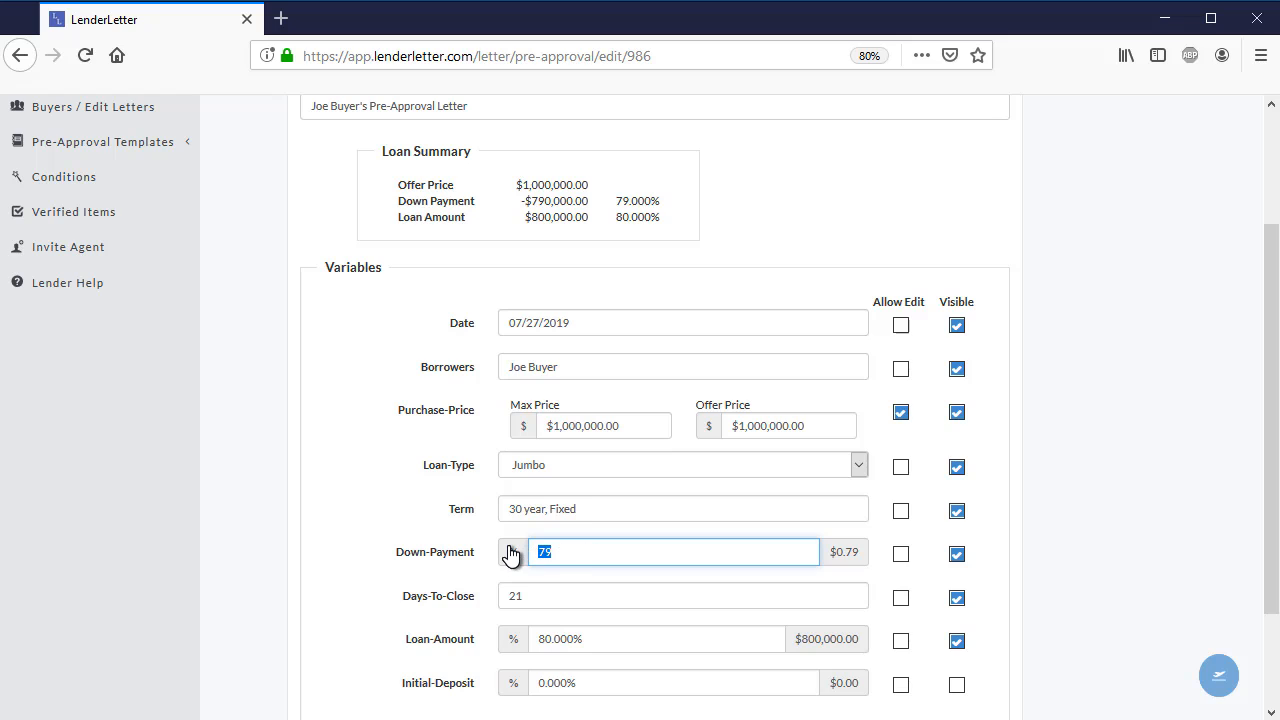
text(20)
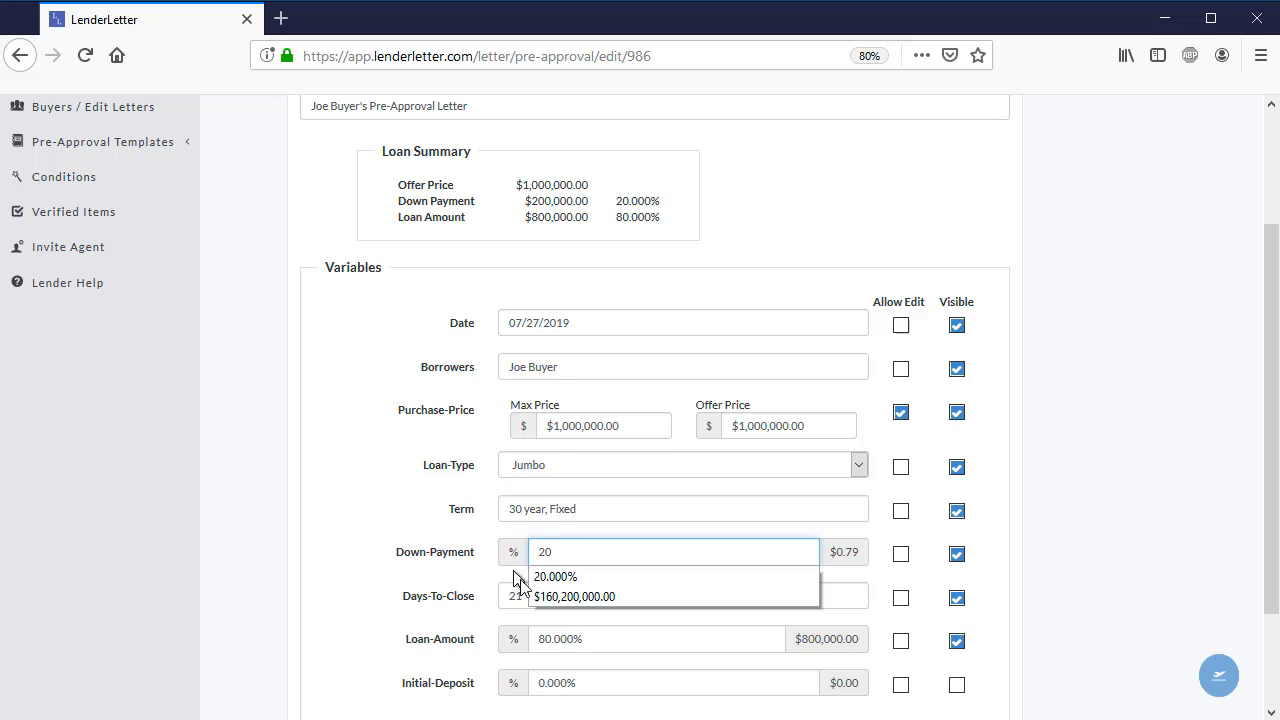
click(556, 578)
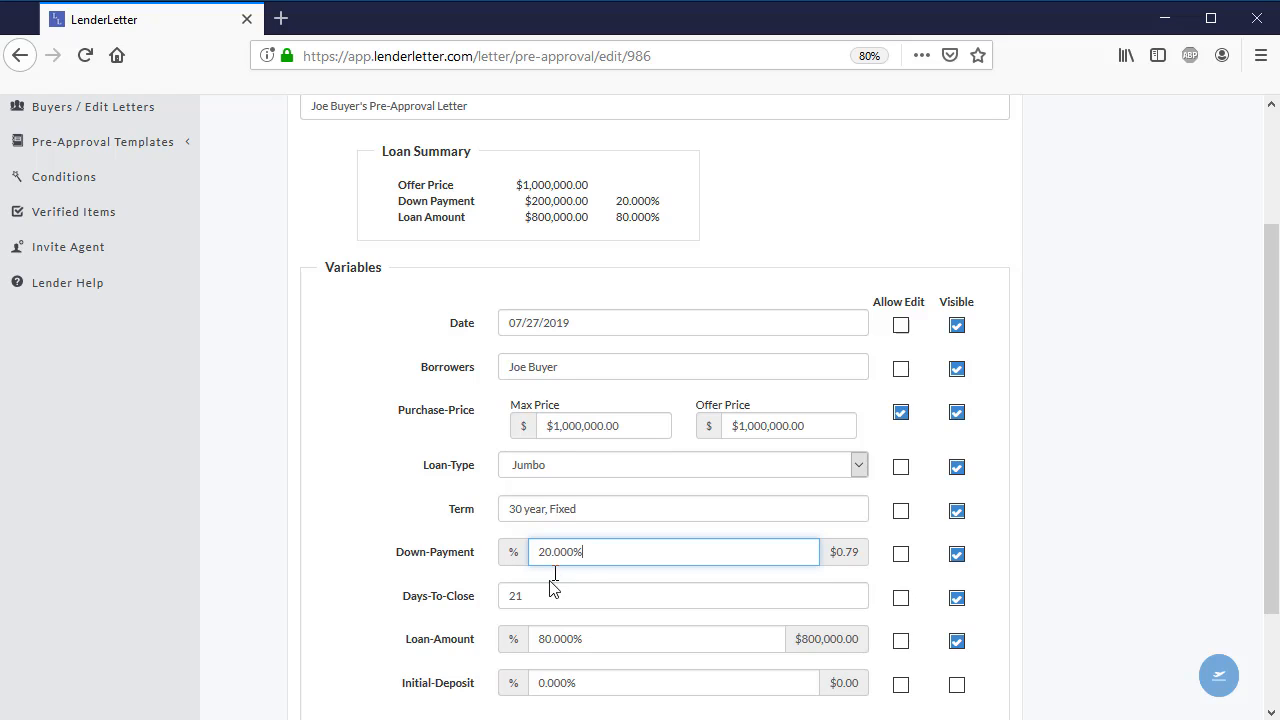
click(410, 492)
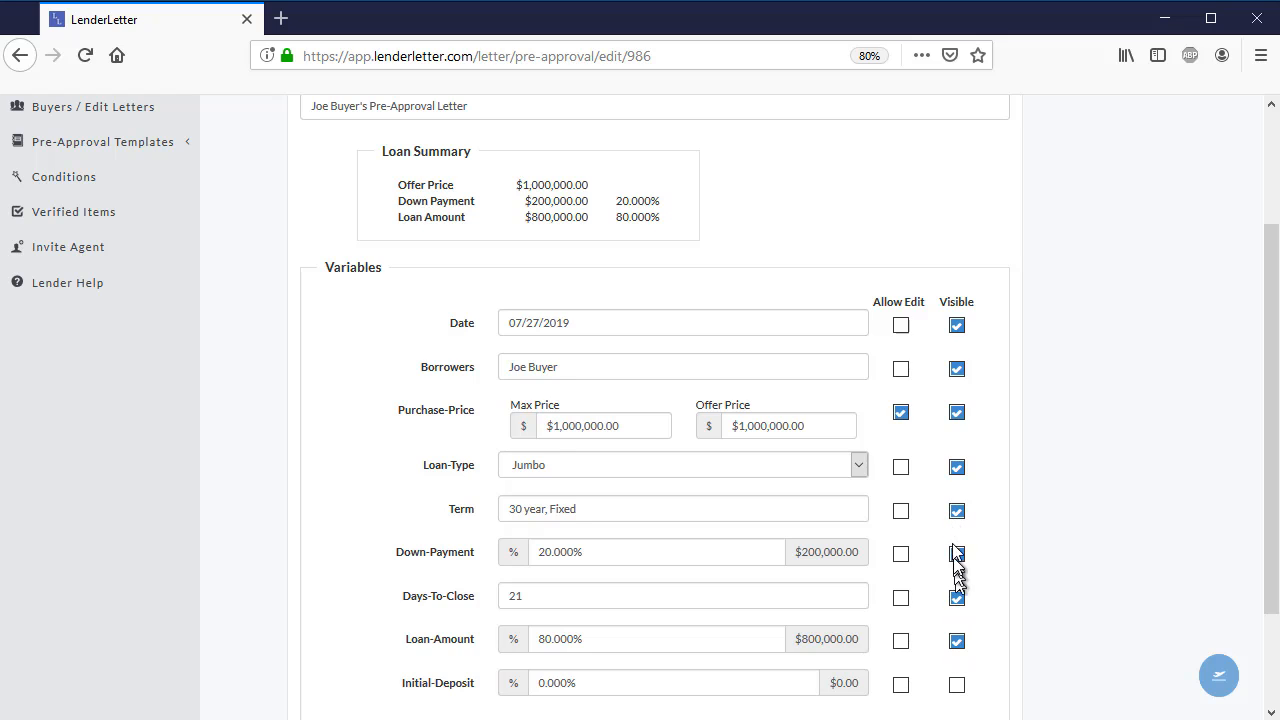
- Review the letter's variables with their Allow Edit and Visible options, and save the updated letter
scroll(947, 618, down, 2)
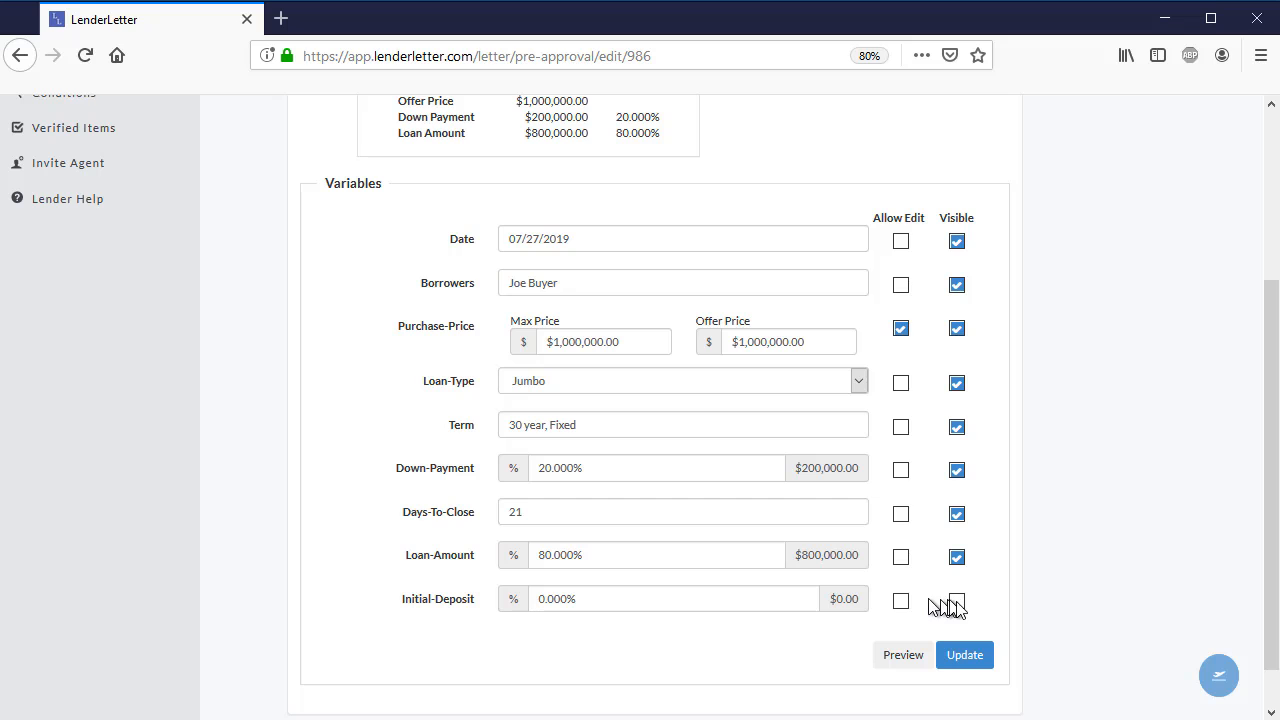
scroll(994, 601, up, 4)
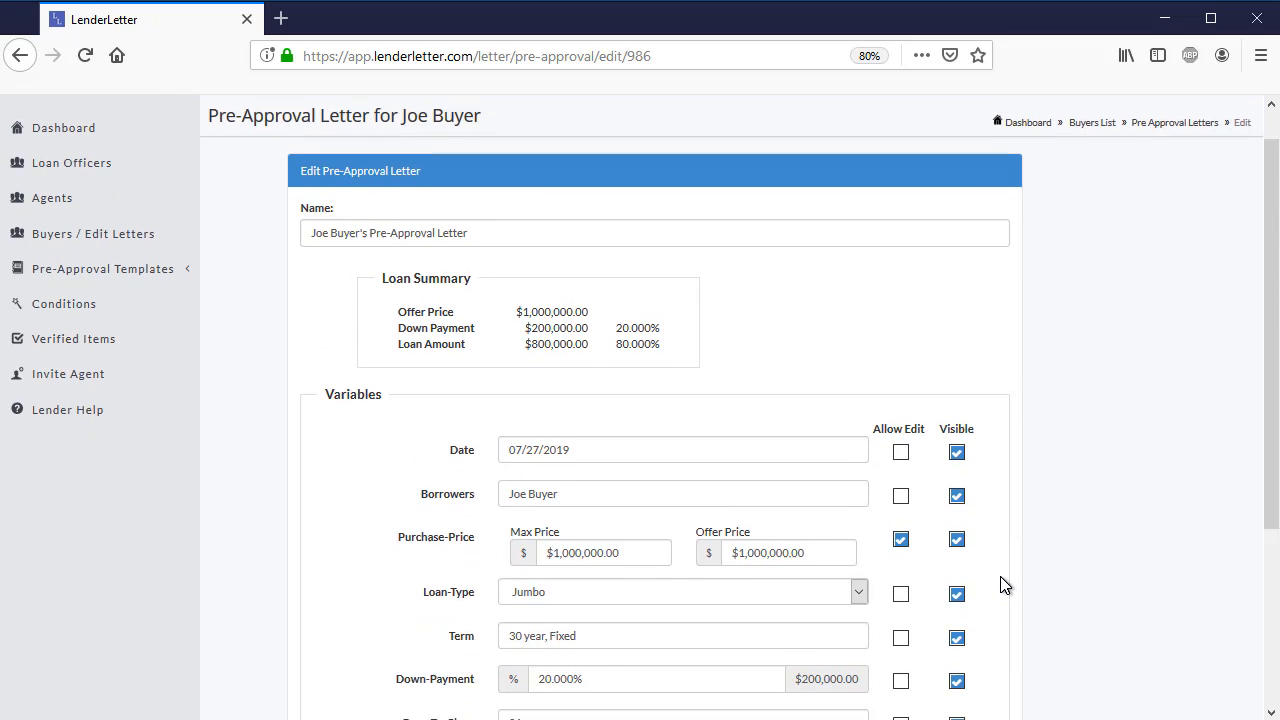
scroll(1002, 590, down, 1)
scroll(1000, 575, down, 2)
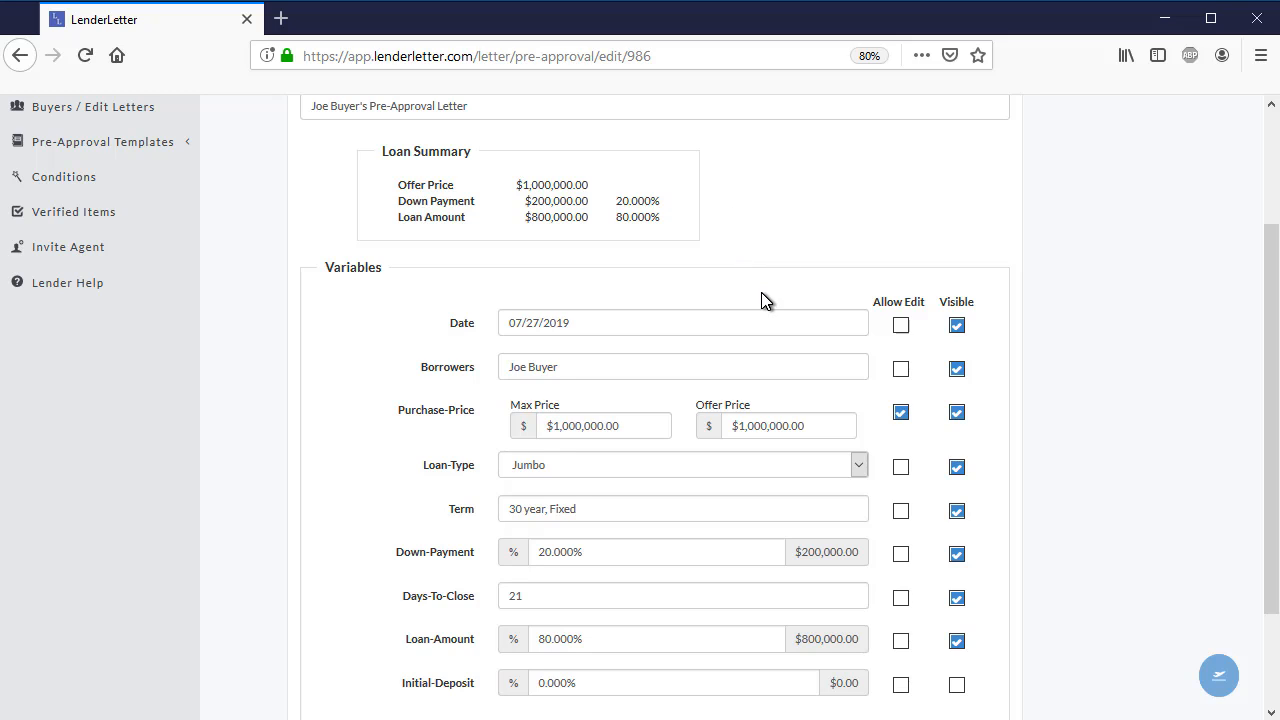
scroll(735, 308, down, 2)
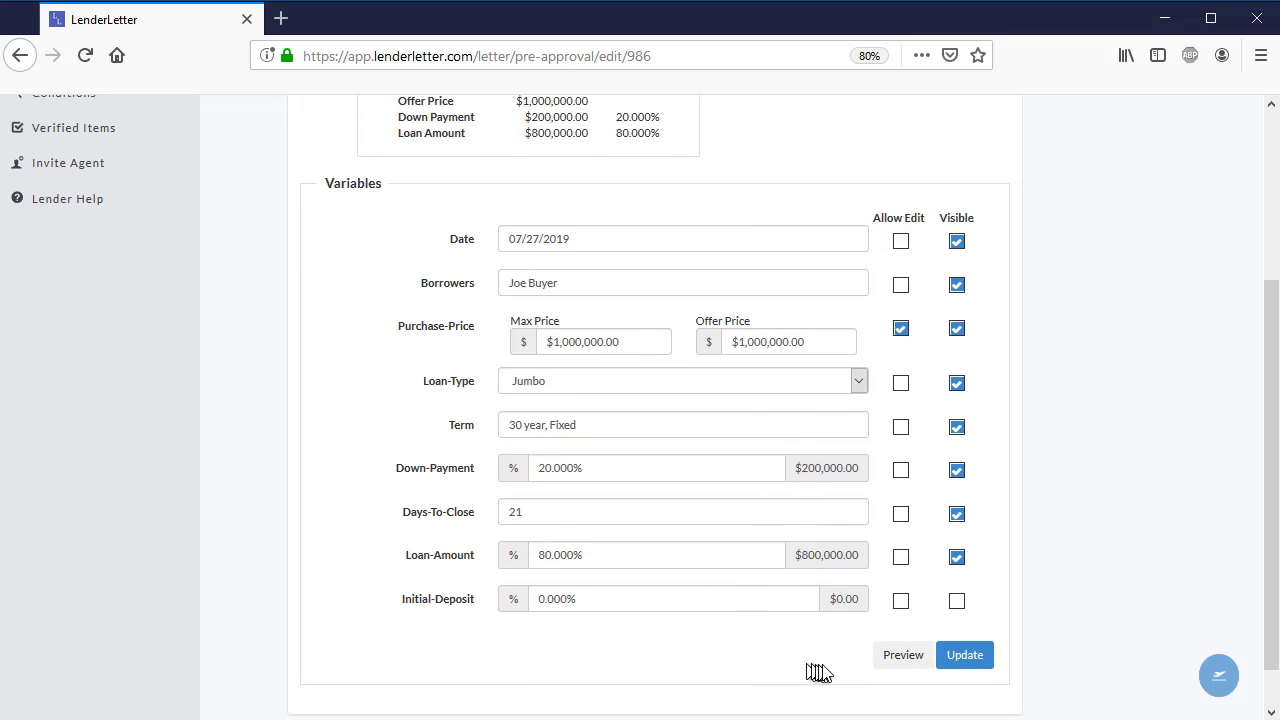
click(975, 659)
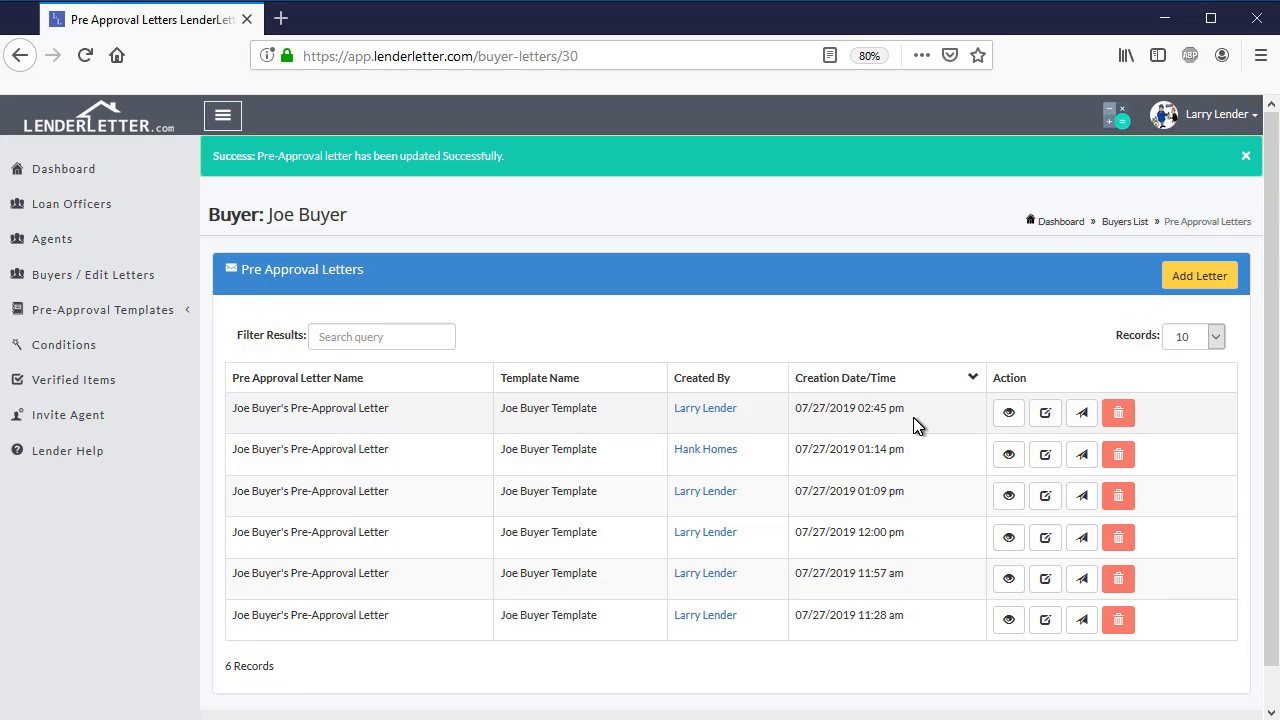
- Open the 07/27/2019 02:45 pm letter as a document and examine its letterhead, loan terms, signature block and authentication code
click(1000, 416)
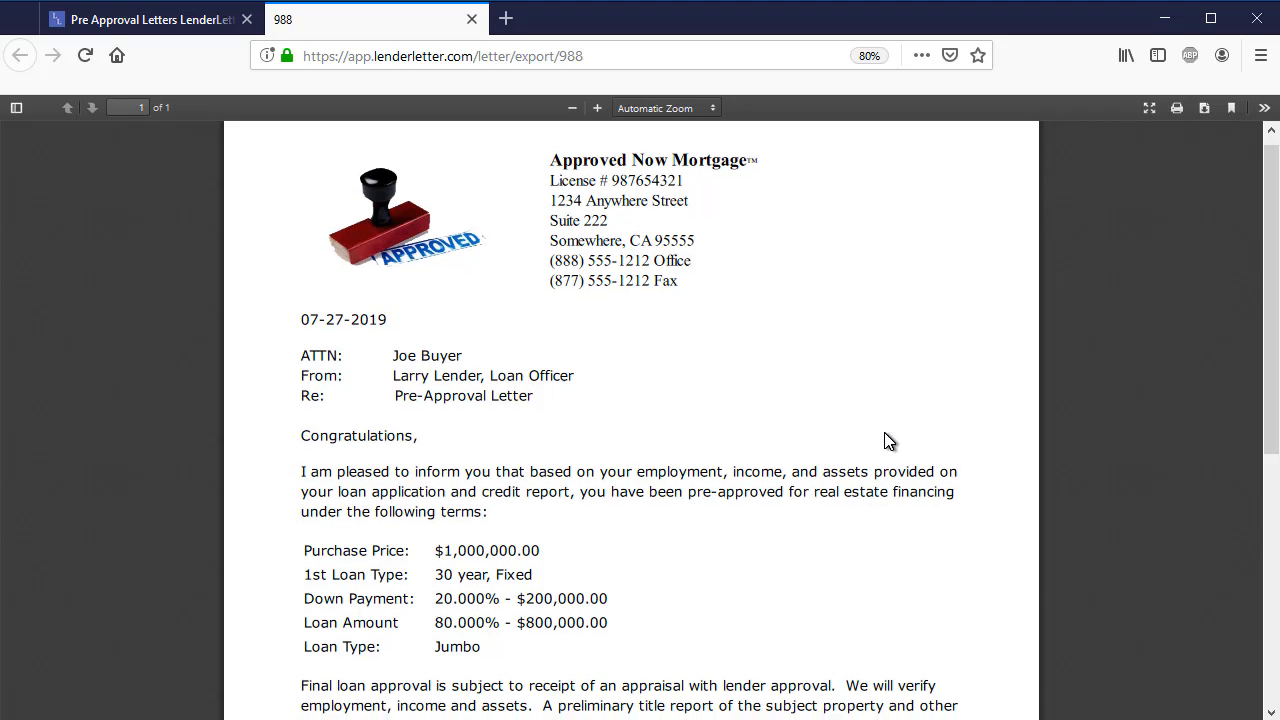
scroll(760, 466, down, 1)
scroll(676, 470, down, 2)
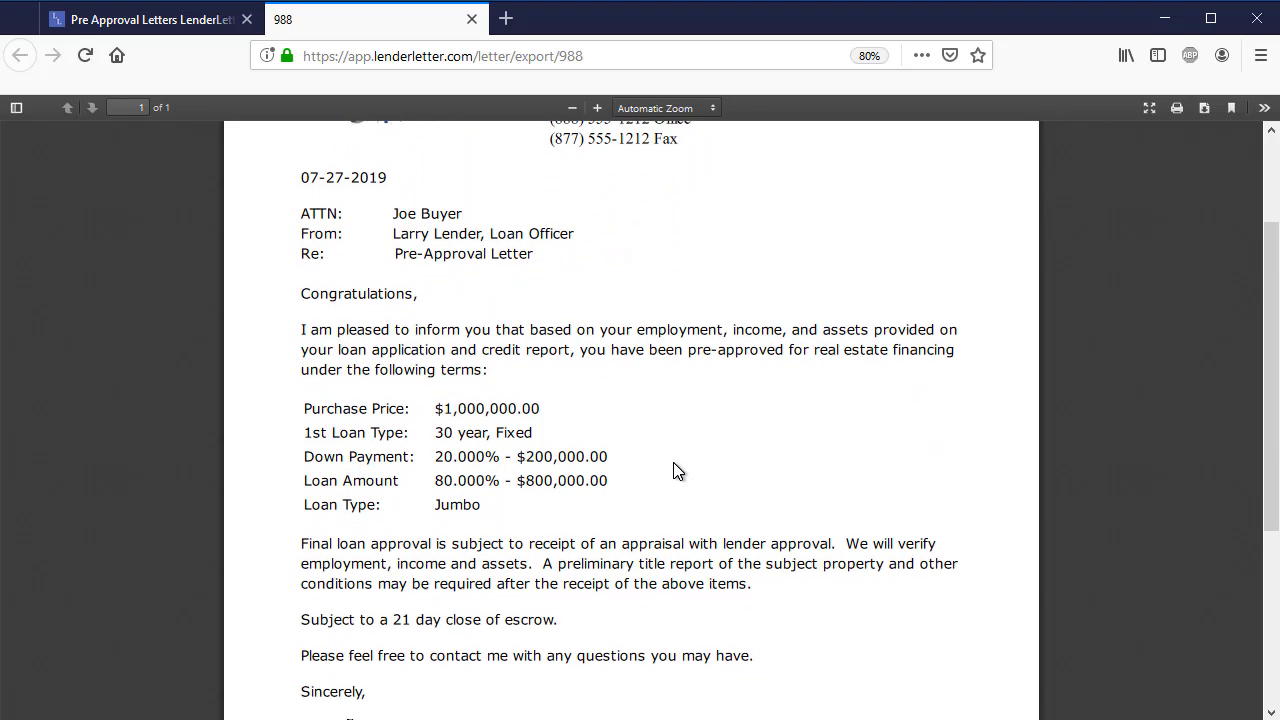
scroll(683, 457, up, 3)
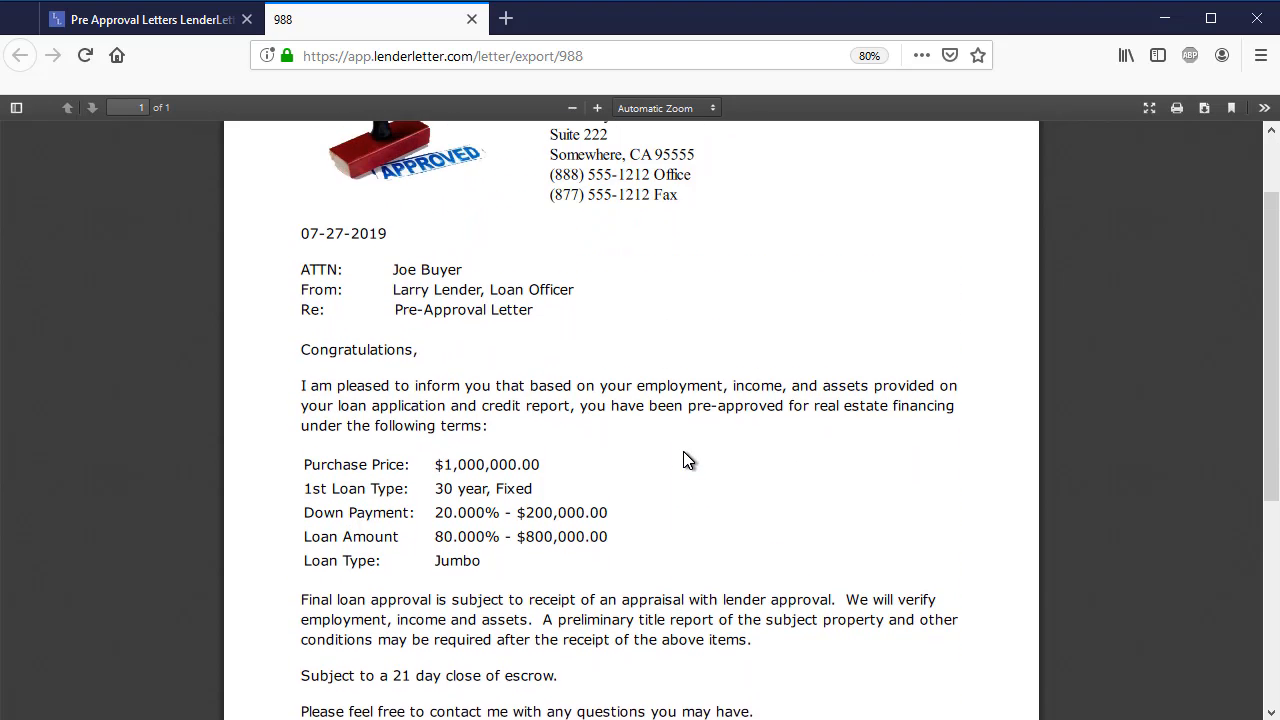
scroll(683, 457, down, 3)
scroll(683, 458, down, 4)
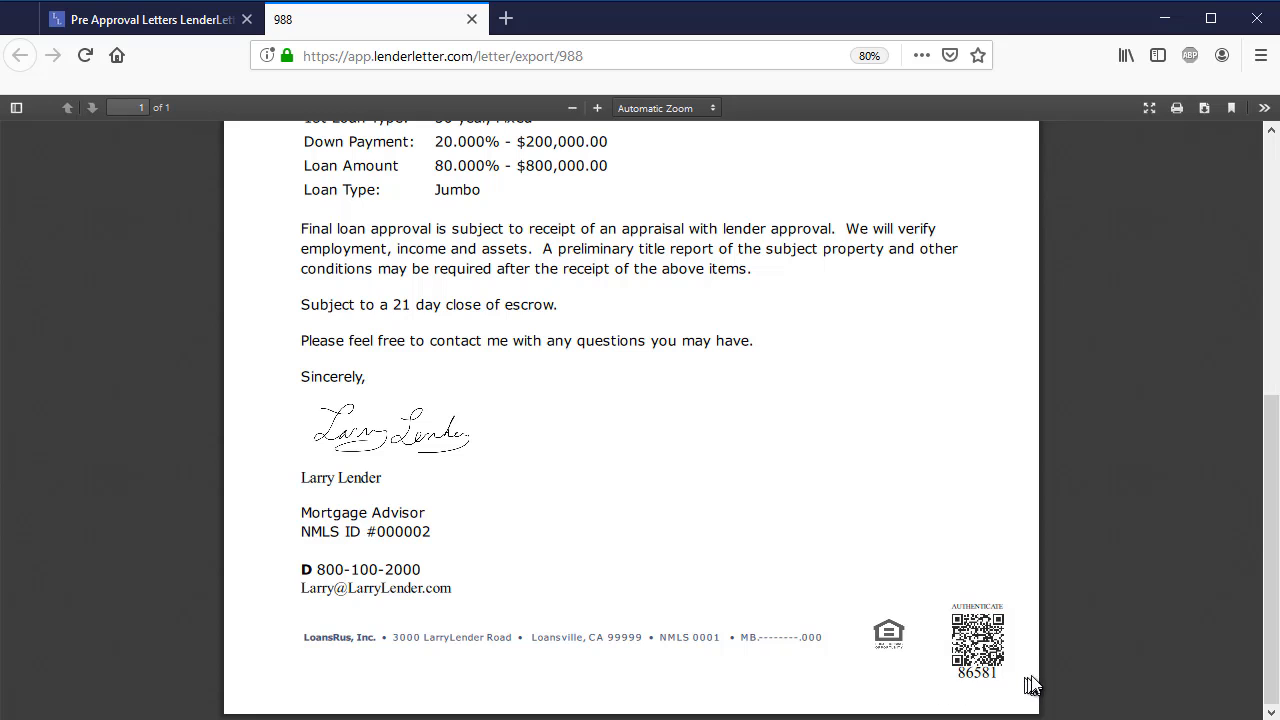
scroll(932, 580, up, 8)
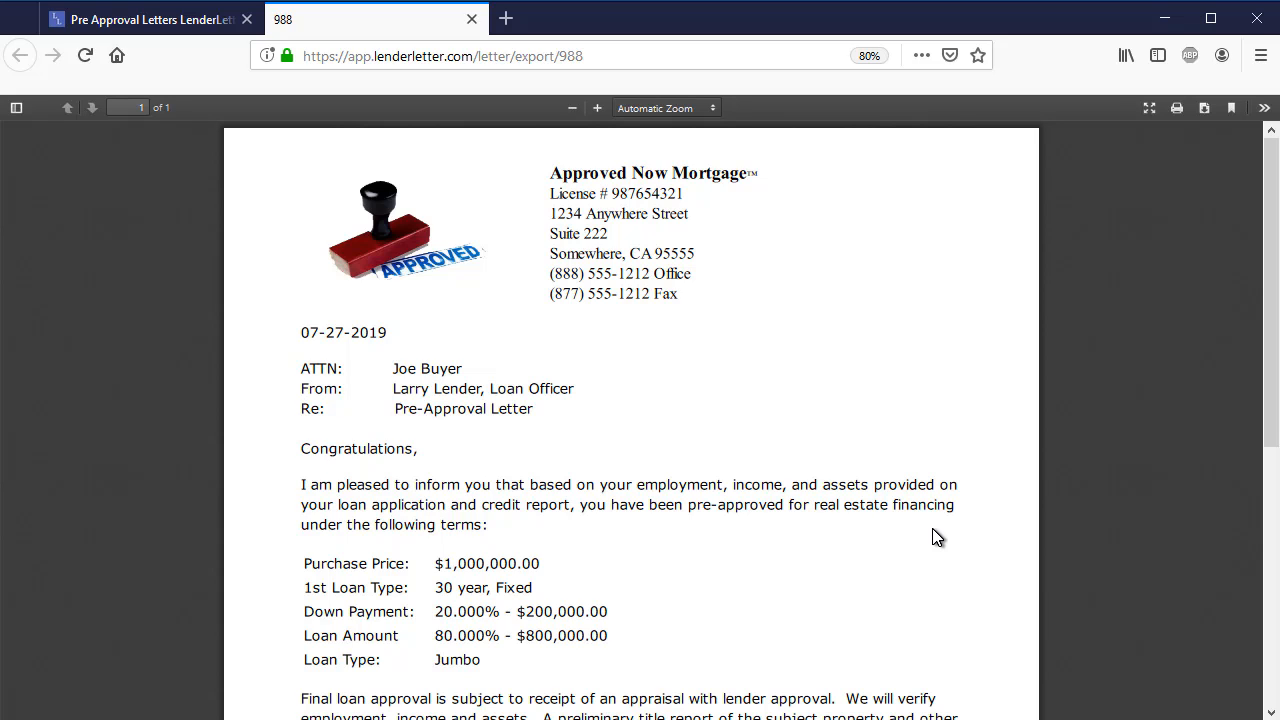
scroll(940, 545, down, 3)
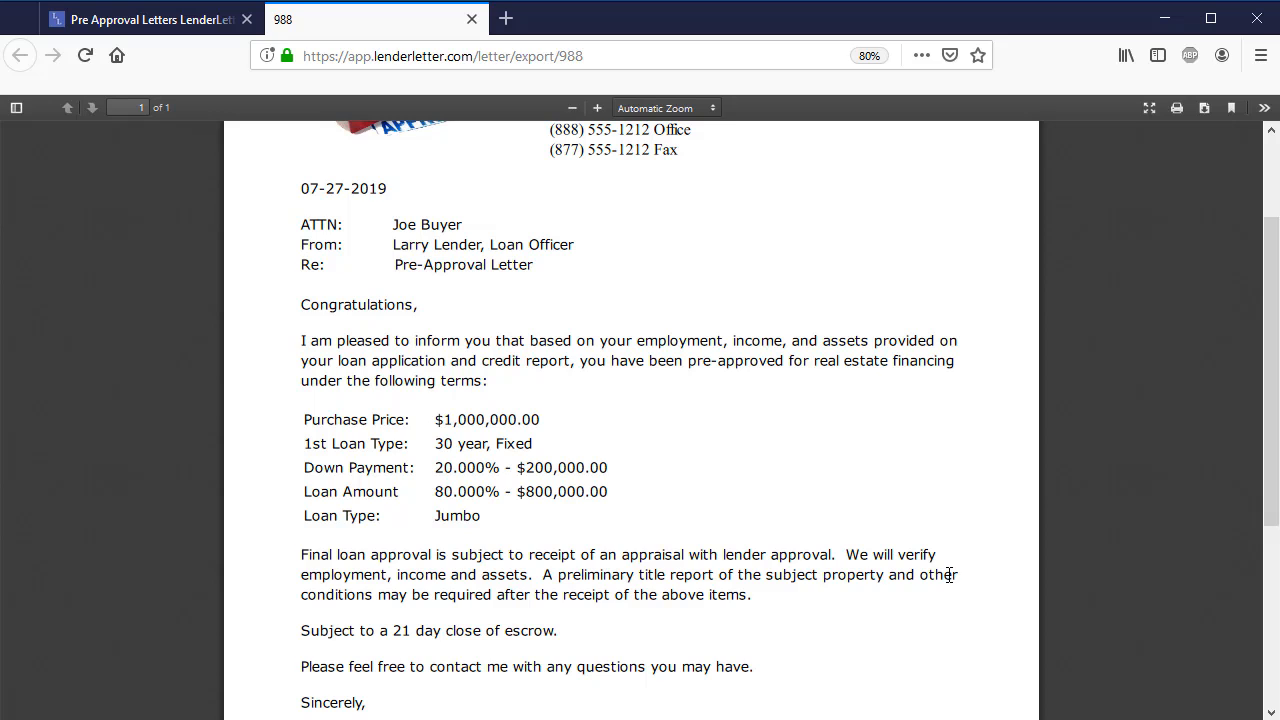
scroll(945, 574, down, 6)
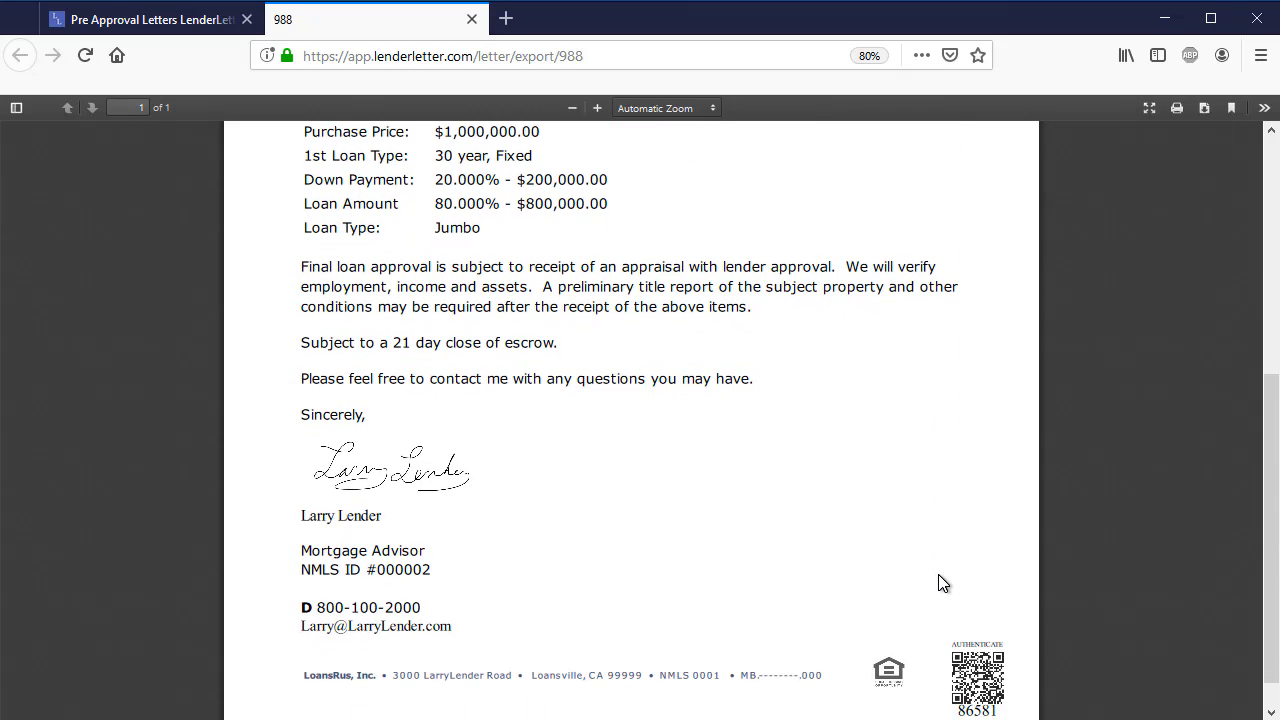
- Finish examining the exported letter, return to the buyer's list of pre-approval letters and dismiss the update notification
scroll(937, 574, down, 1)
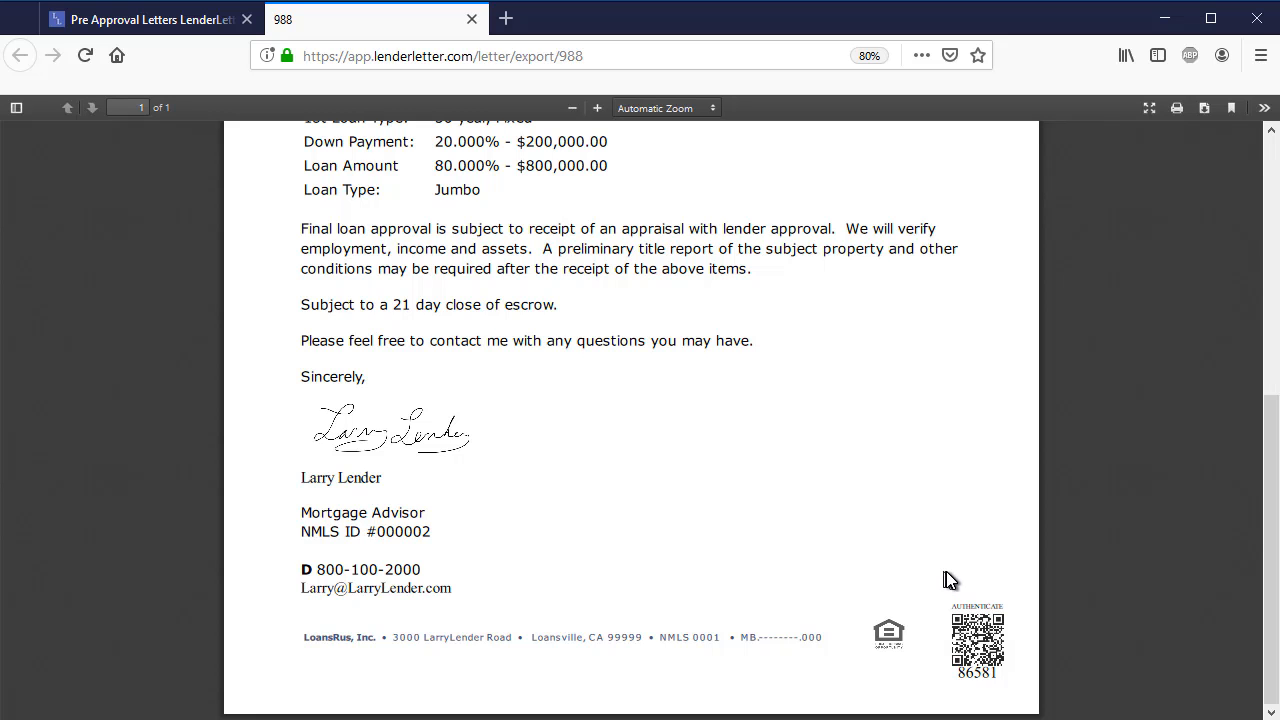
scroll(974, 540, up, 10)
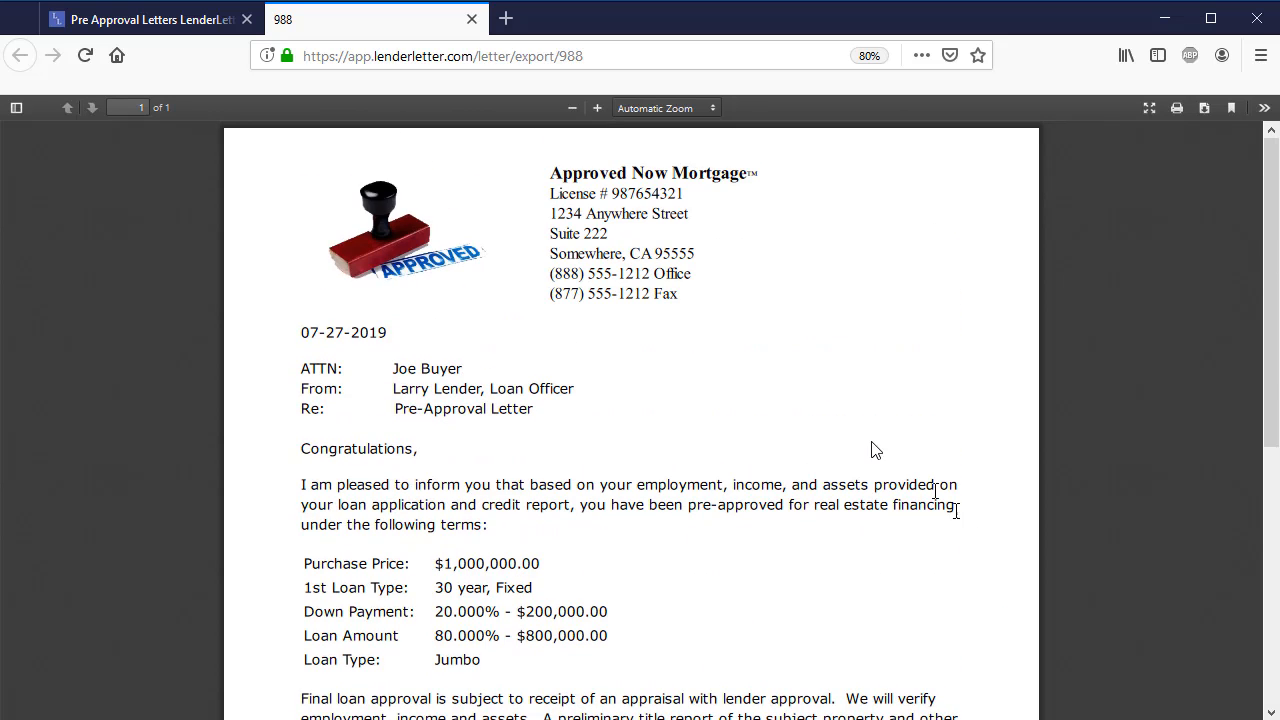
click(201, 20)
scroll(340, 185, down, 1)
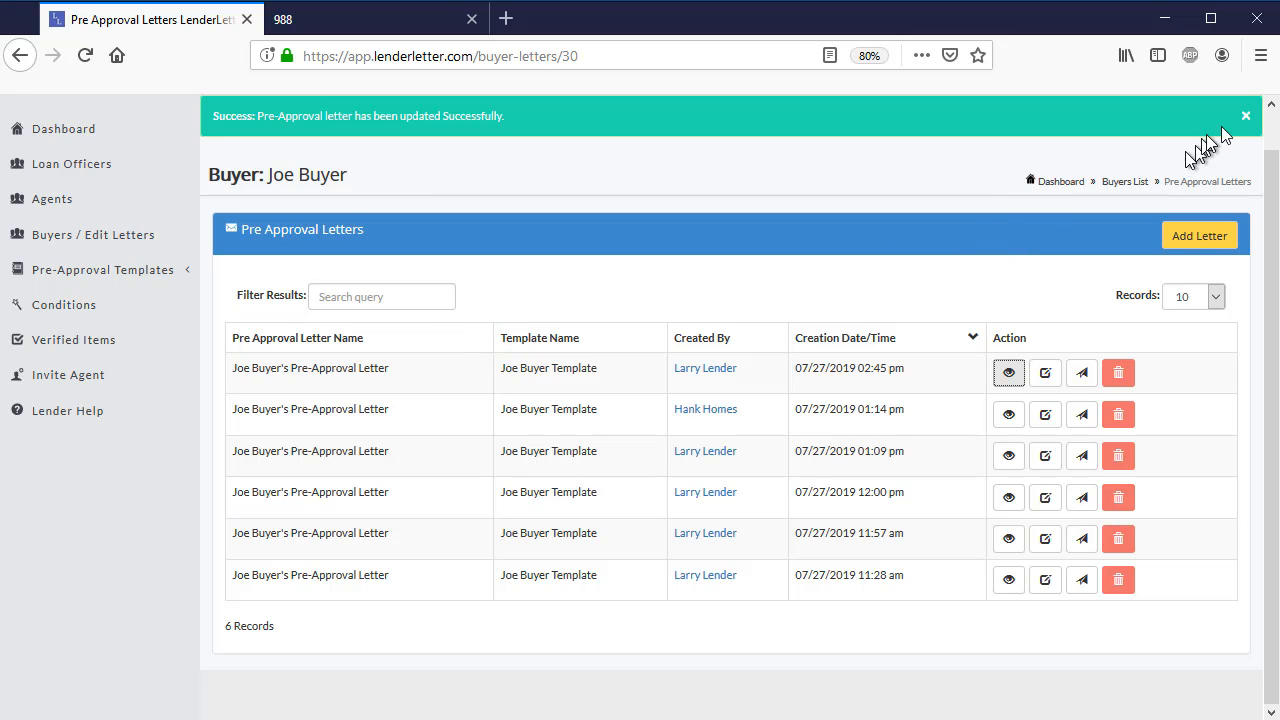
click(1245, 116)
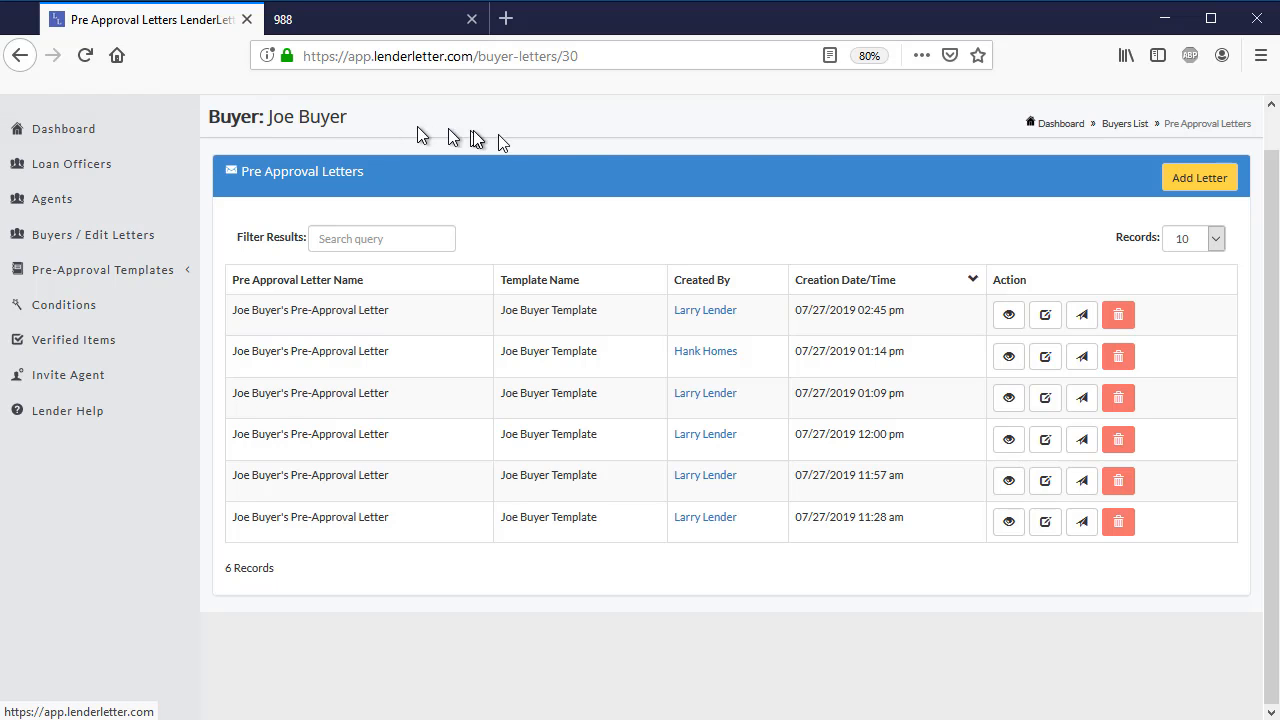
- Log out of the lender account
scroll(1172, 138, up, 1)
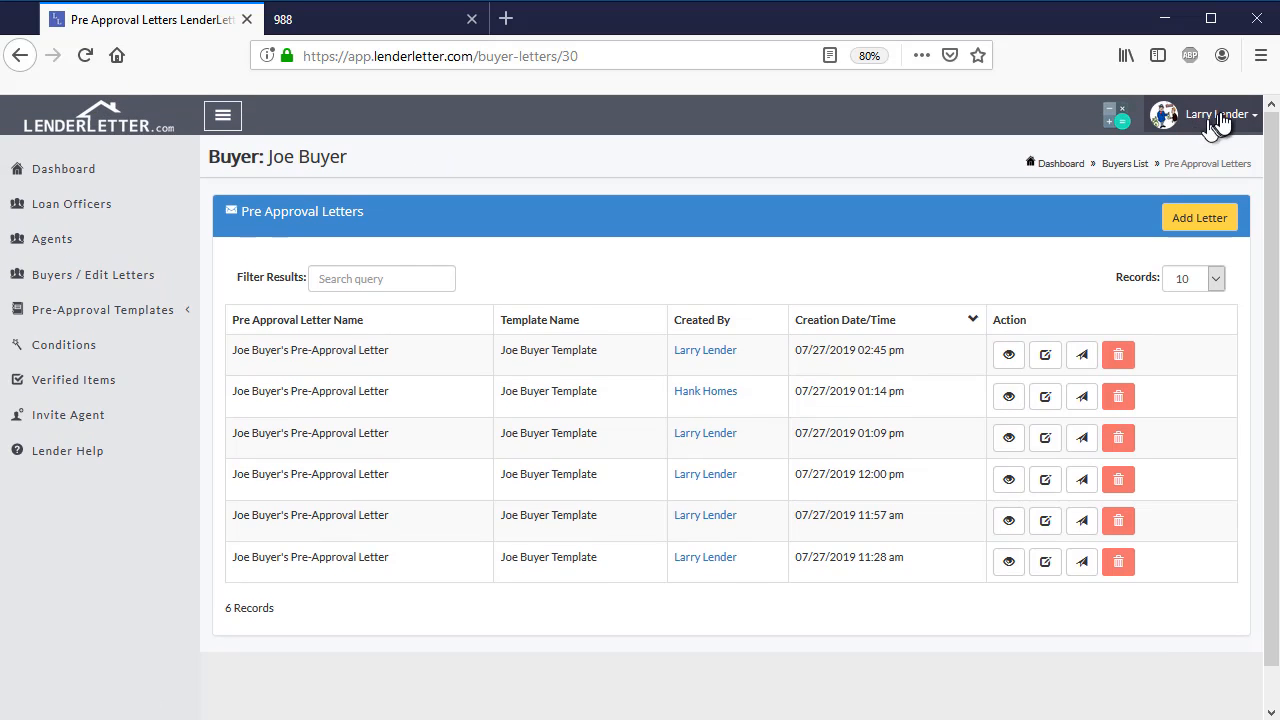
click(1226, 114)
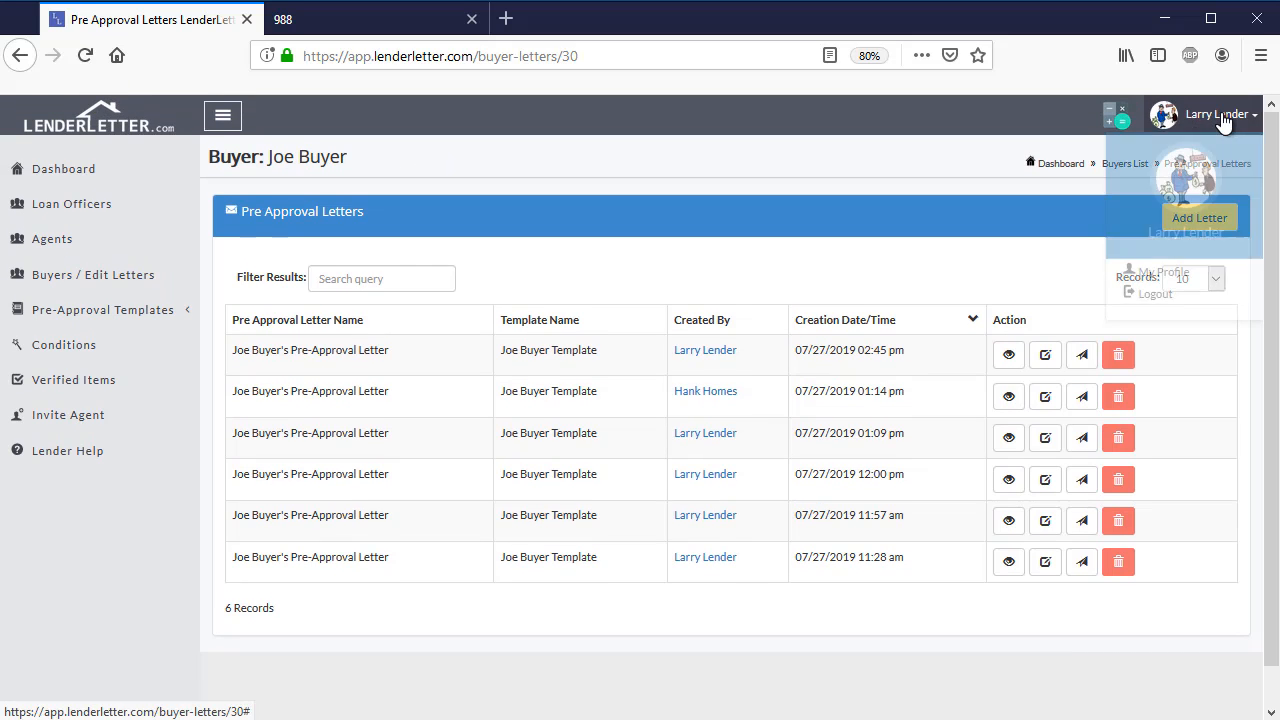
click(1158, 290)
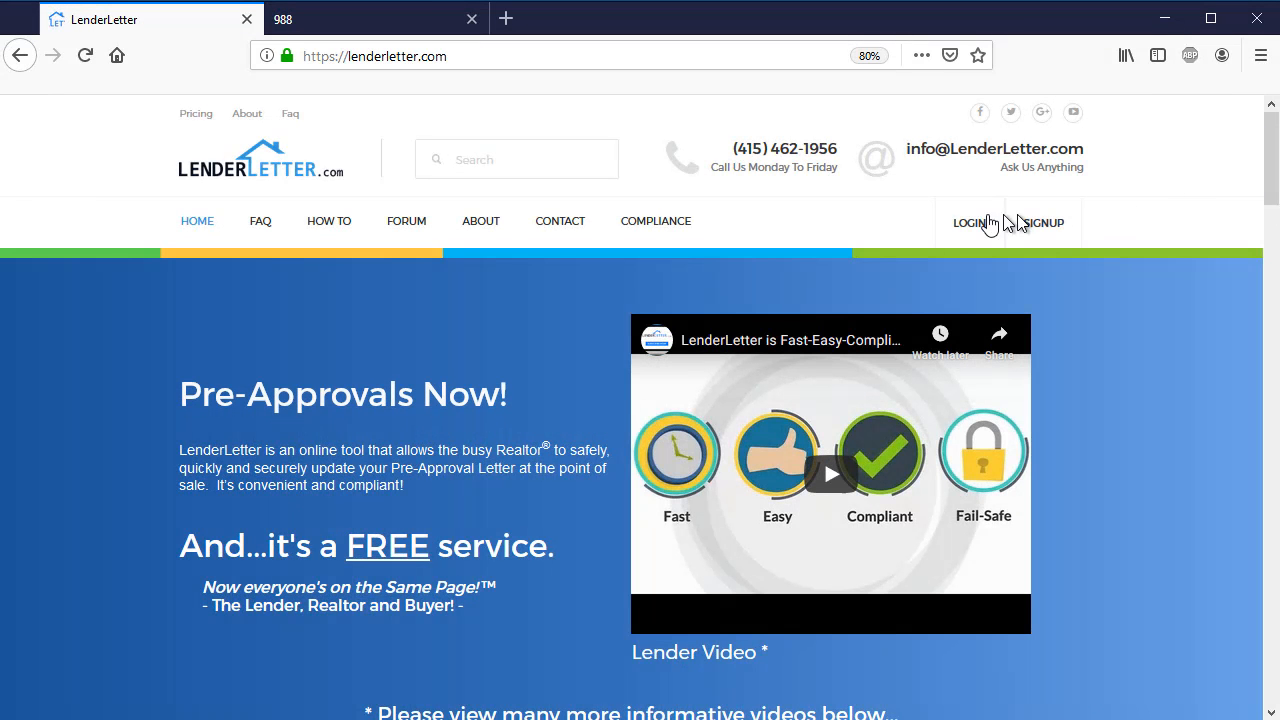
- Log in to the agent account with the agent's saved e-mail and account password, and dismiss the login notification
click(974, 229)
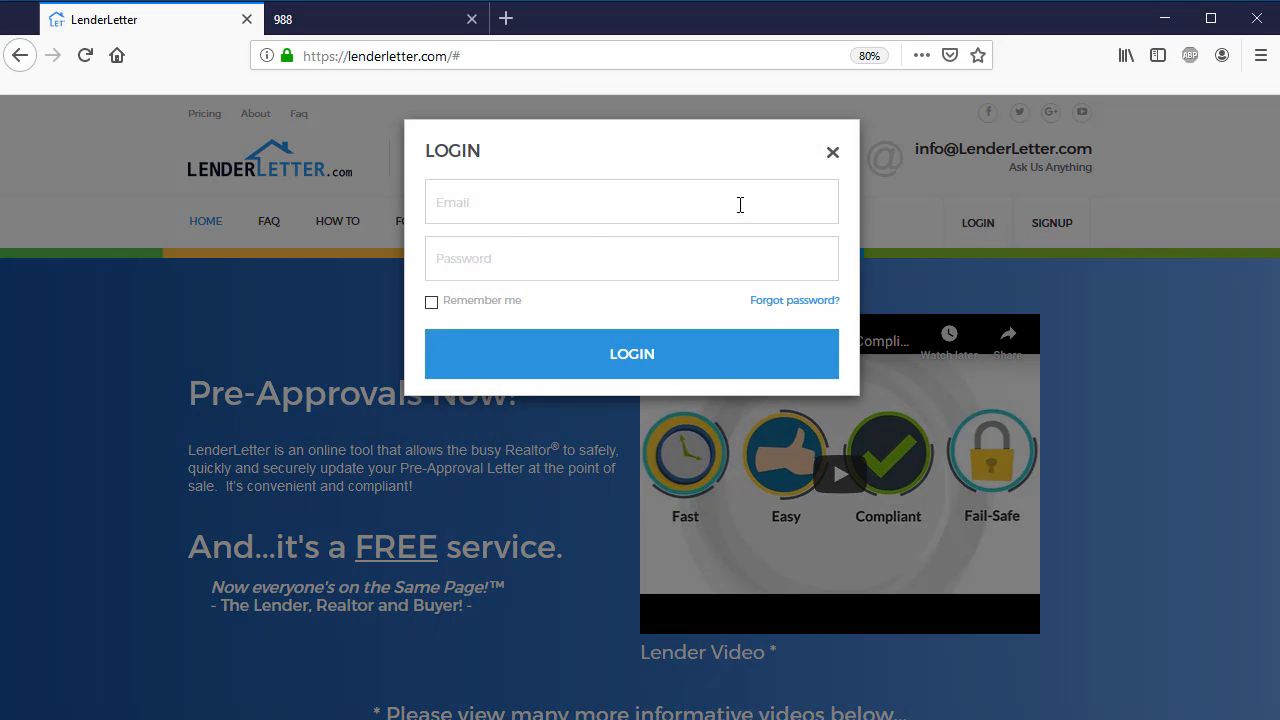
click(738, 206)
click(548, 256)
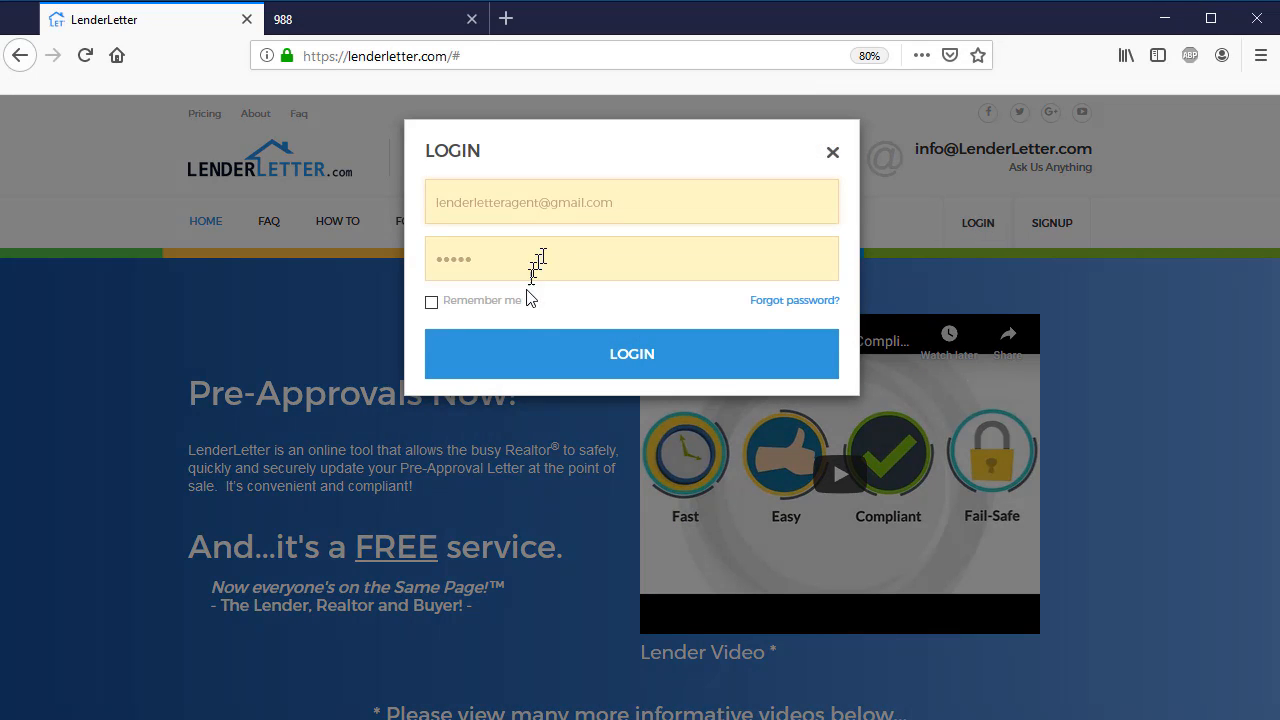
click(531, 356)
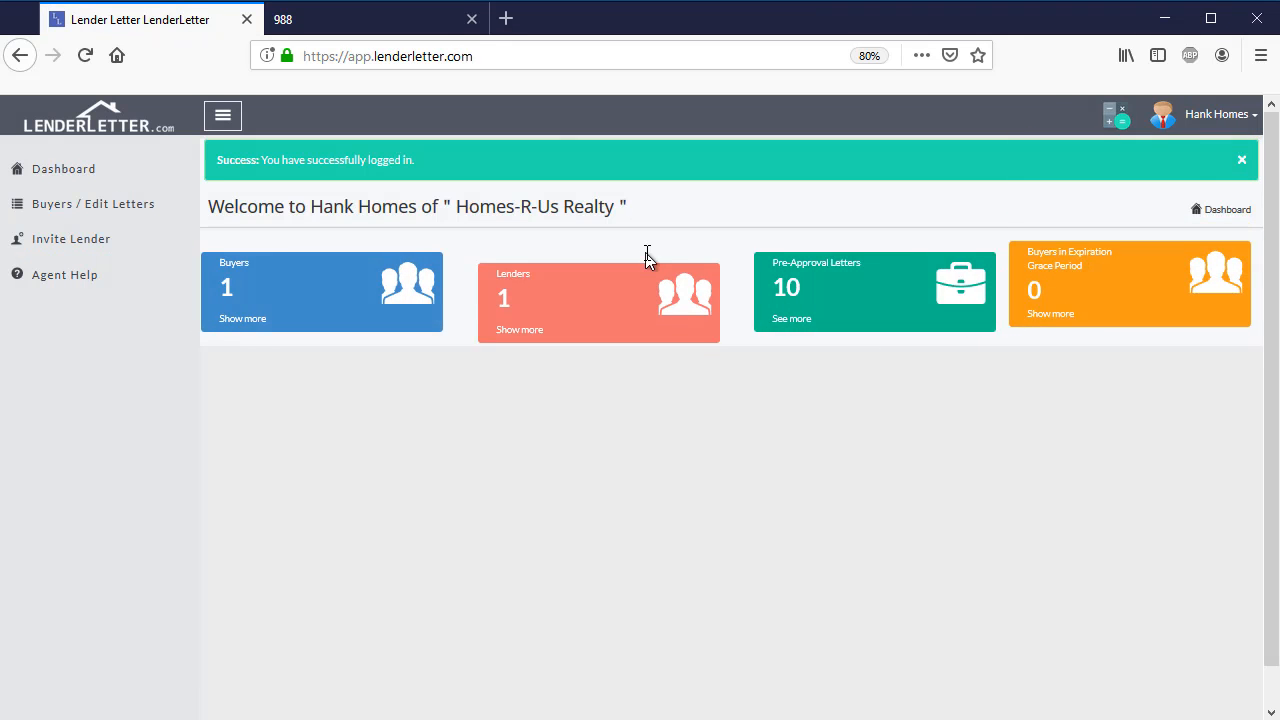
click(1242, 160)
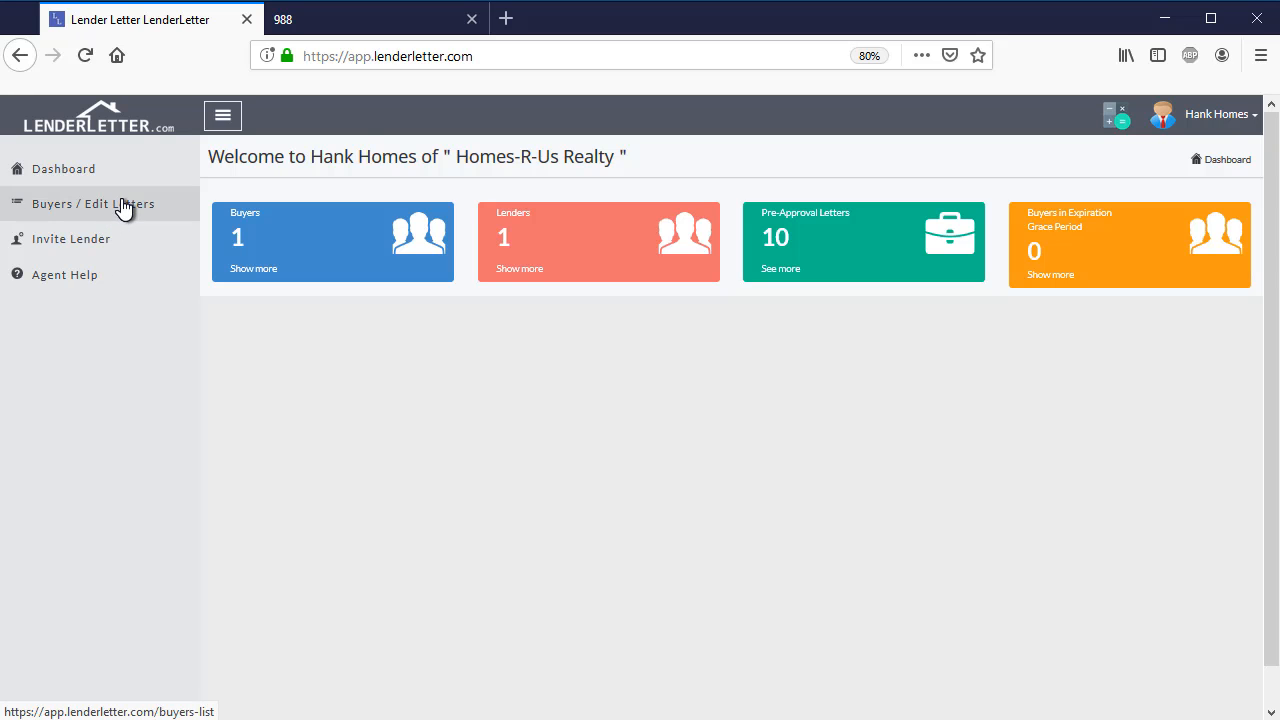
- Open the buyer's letters from the agent's buyer list and start editing the one created 07/27/2019 02:45 pm
click(69, 208)
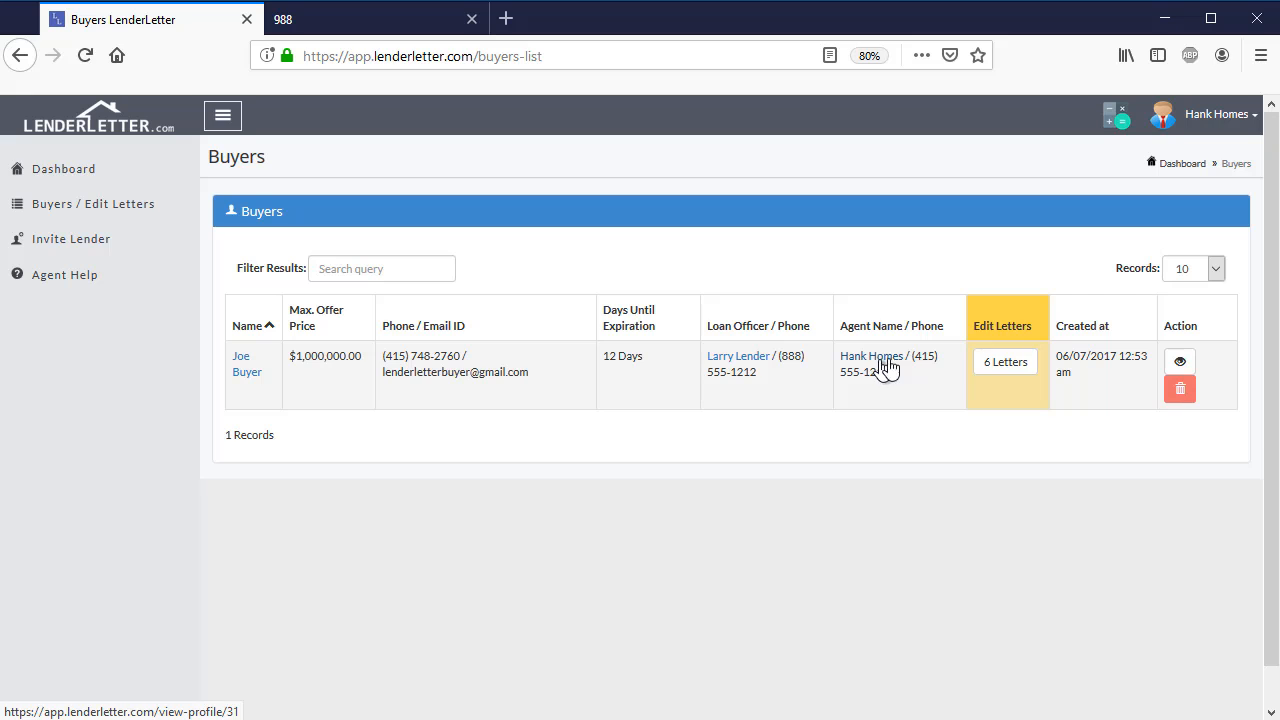
click(1021, 367)
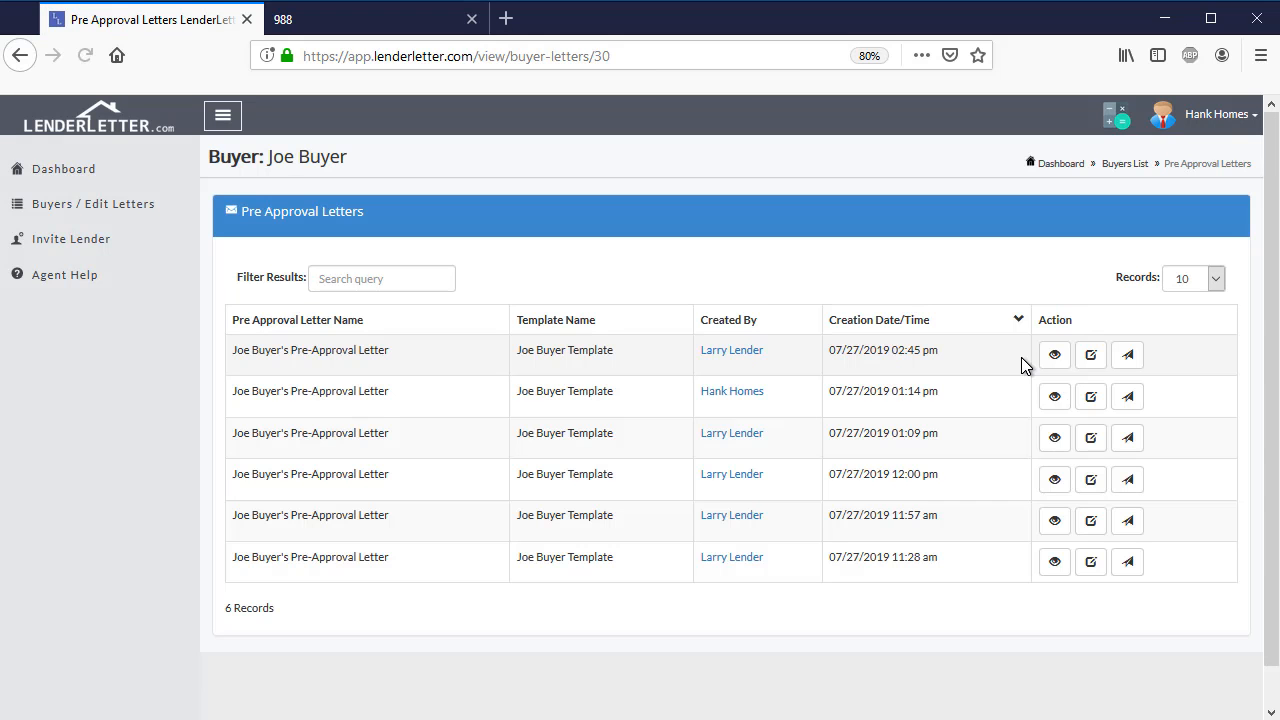
click(1091, 356)
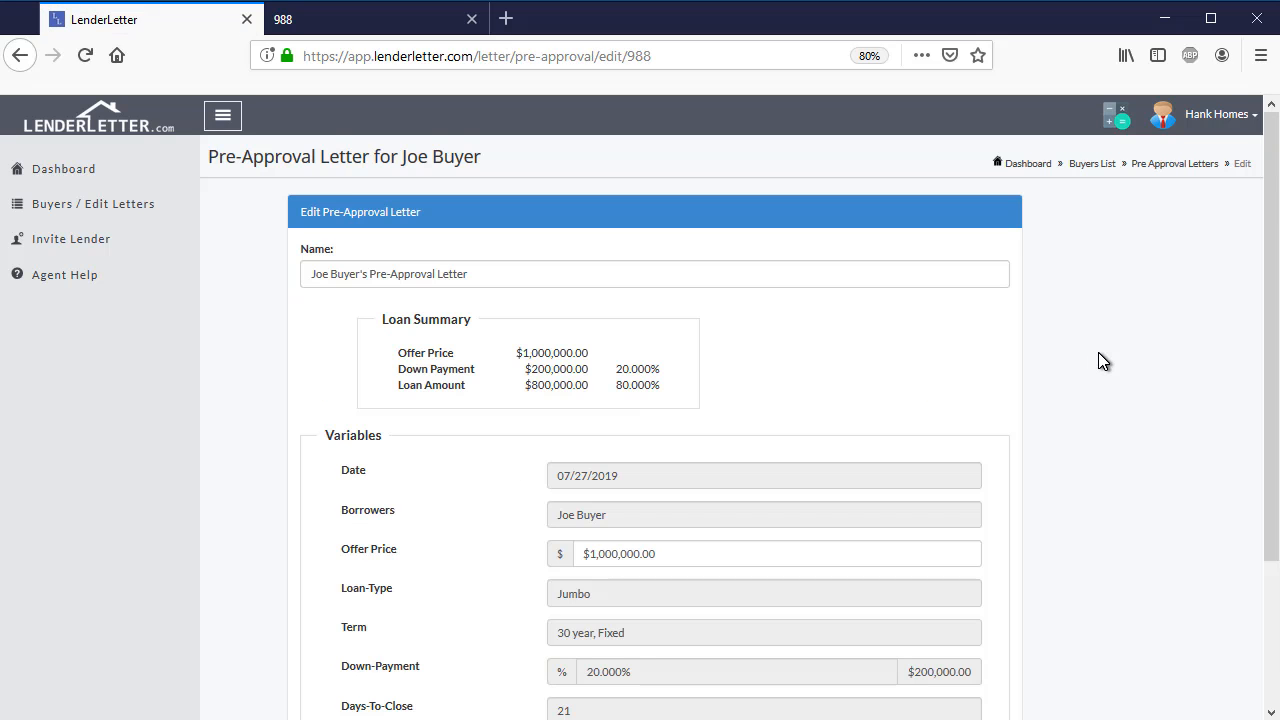
- Examine the letter's loan summary and check each variable from Date to Loan-Amount for whether the agent can edit it
scroll(1104, 364, down, 2)
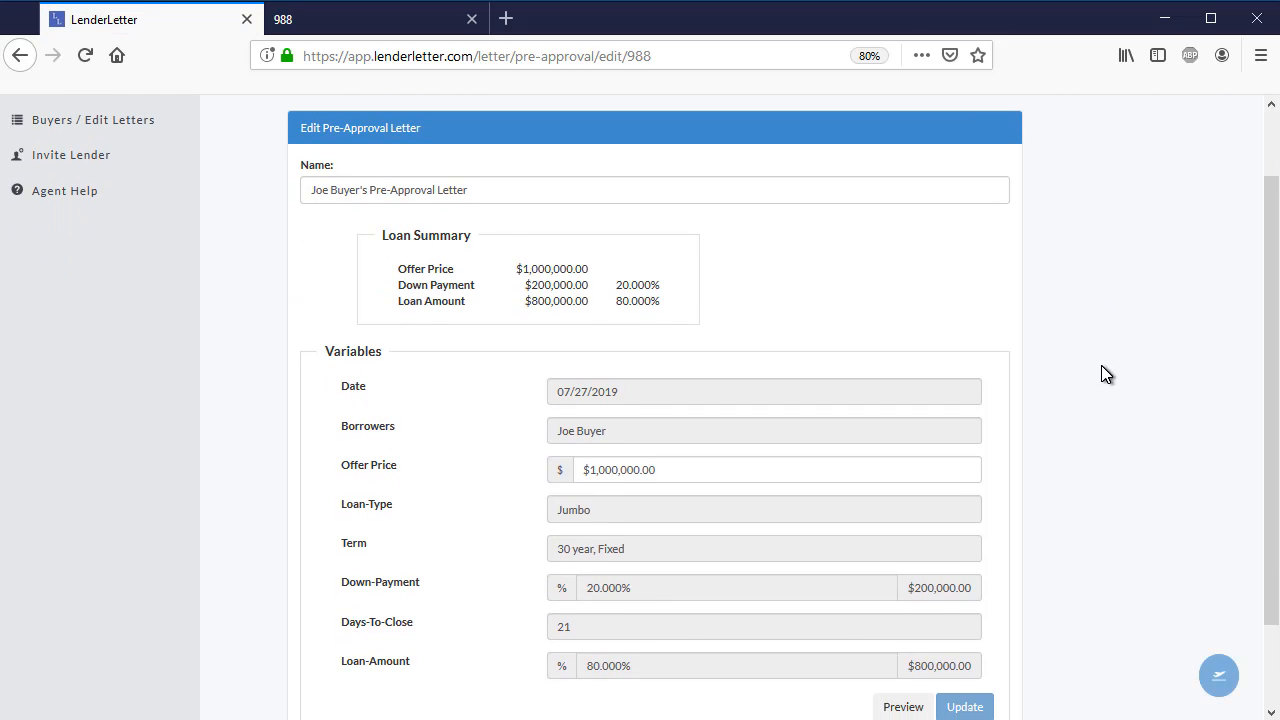
scroll(1101, 374, up, 2)
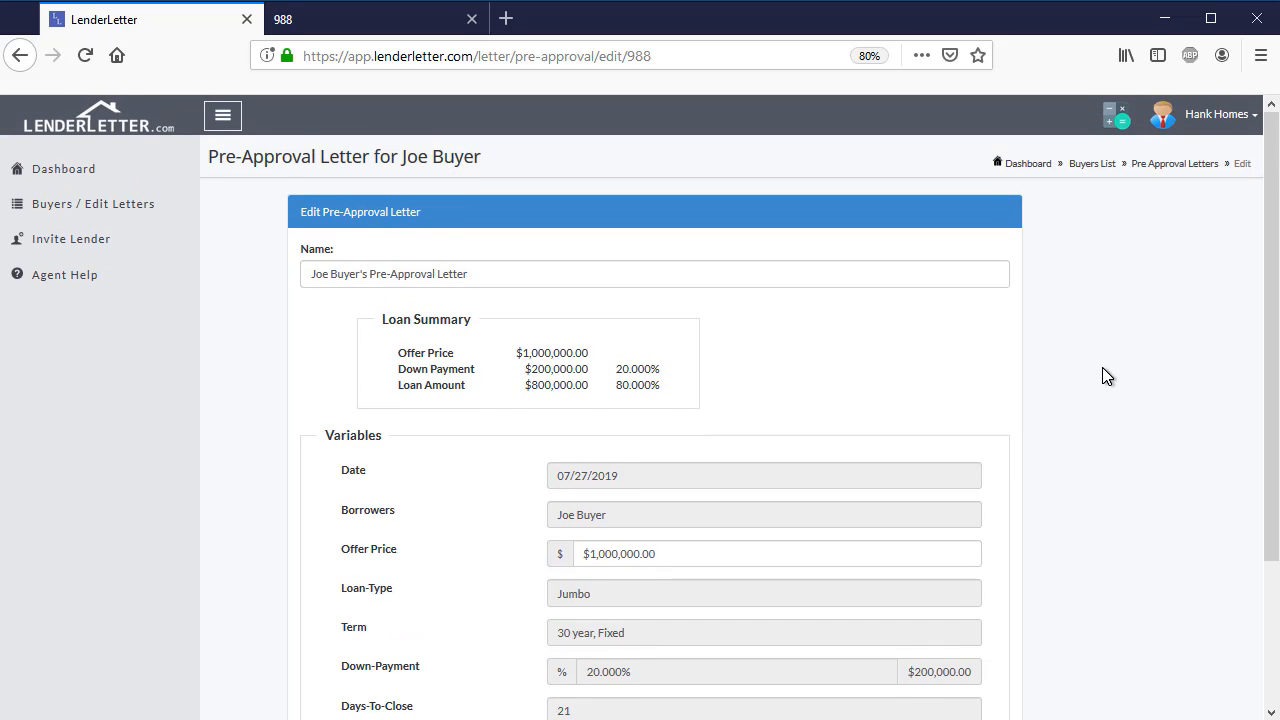
scroll(1103, 376, down, 2)
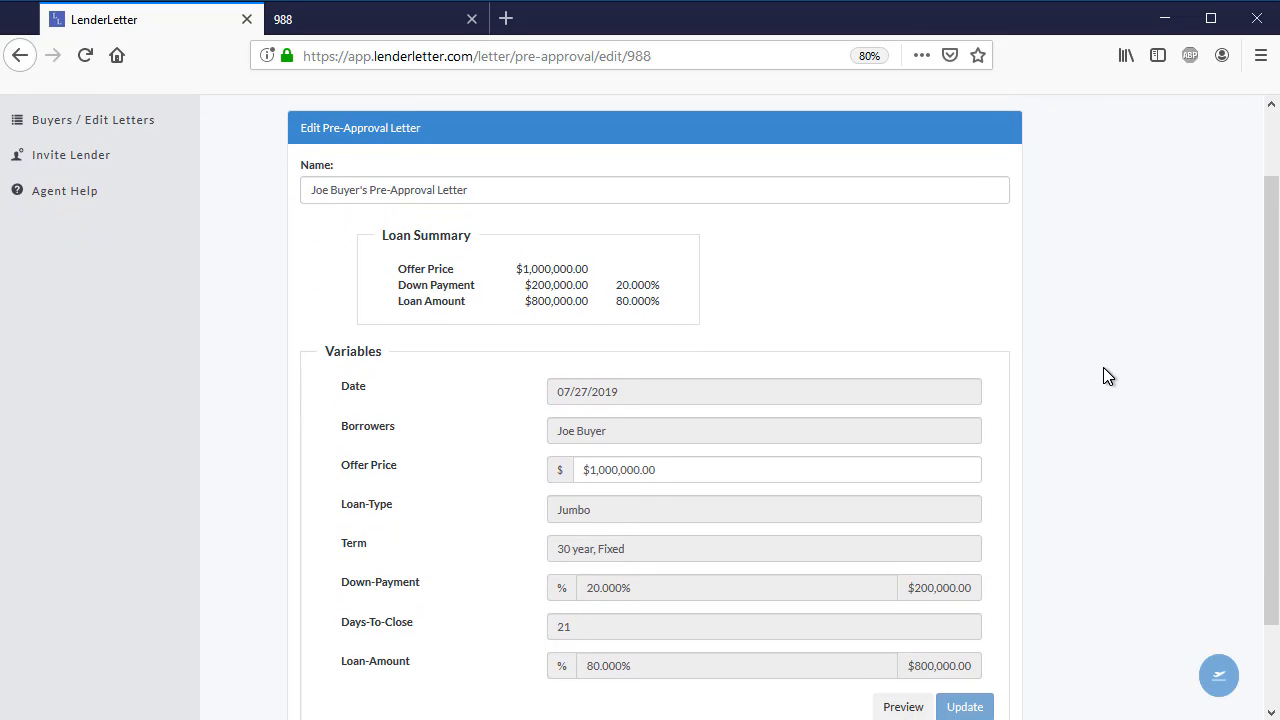
scroll(1103, 376, down, 2)
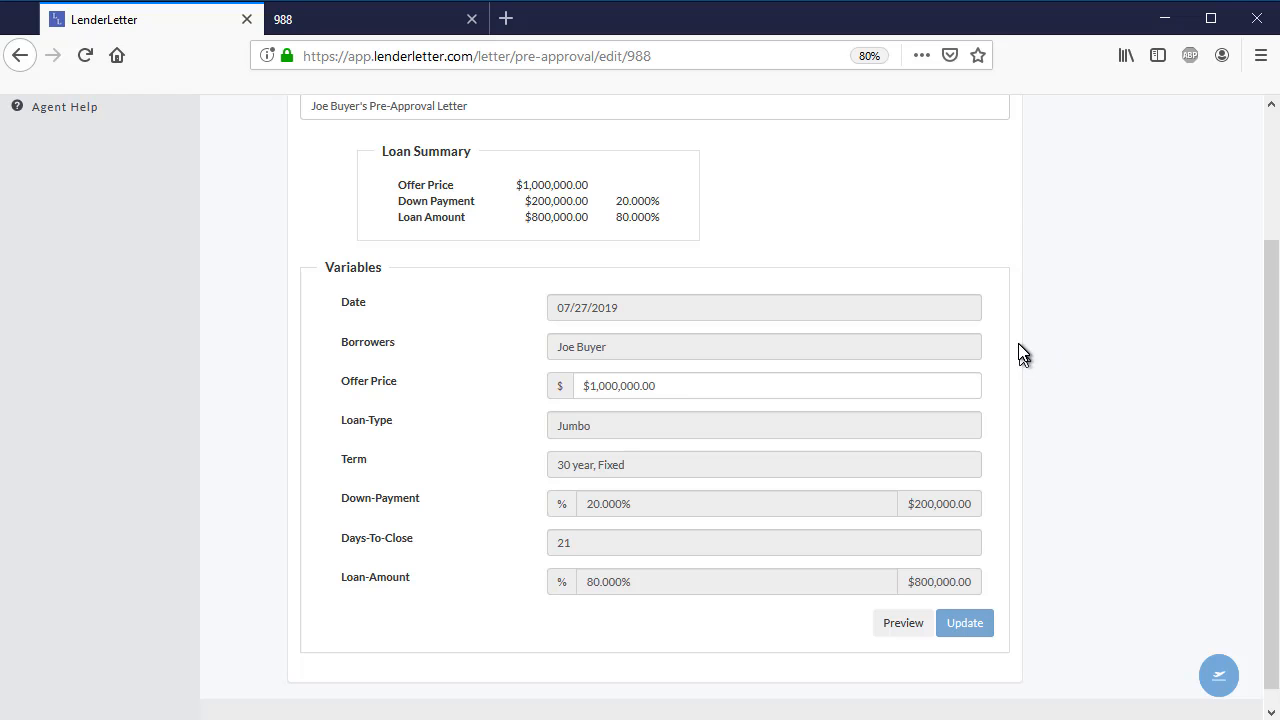
scroll(880, 350, up, 2)
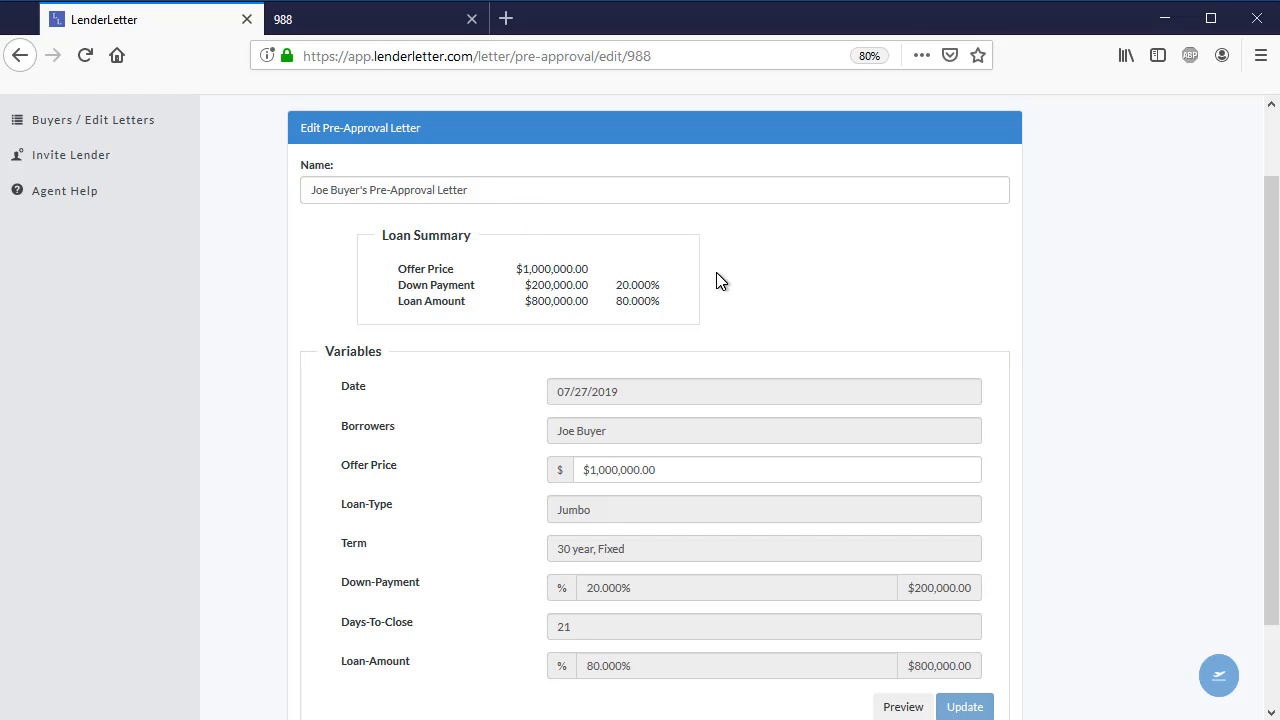
click(696, 466)
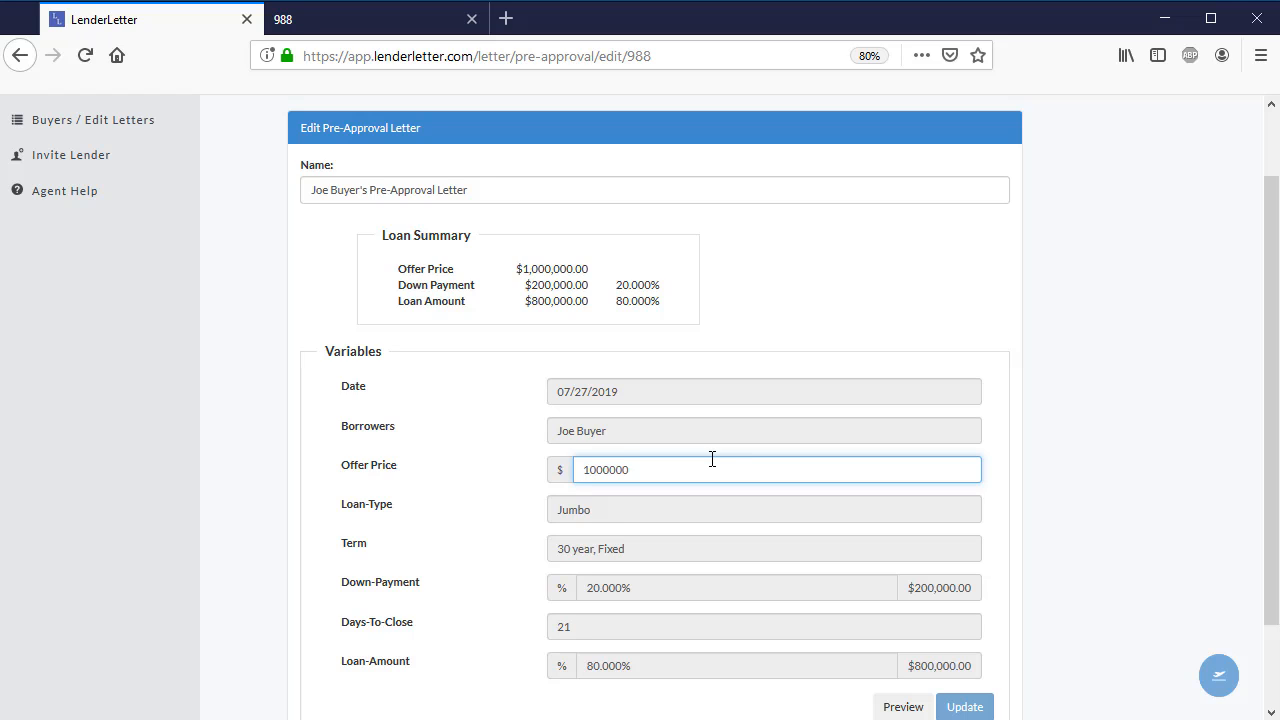
click(676, 392)
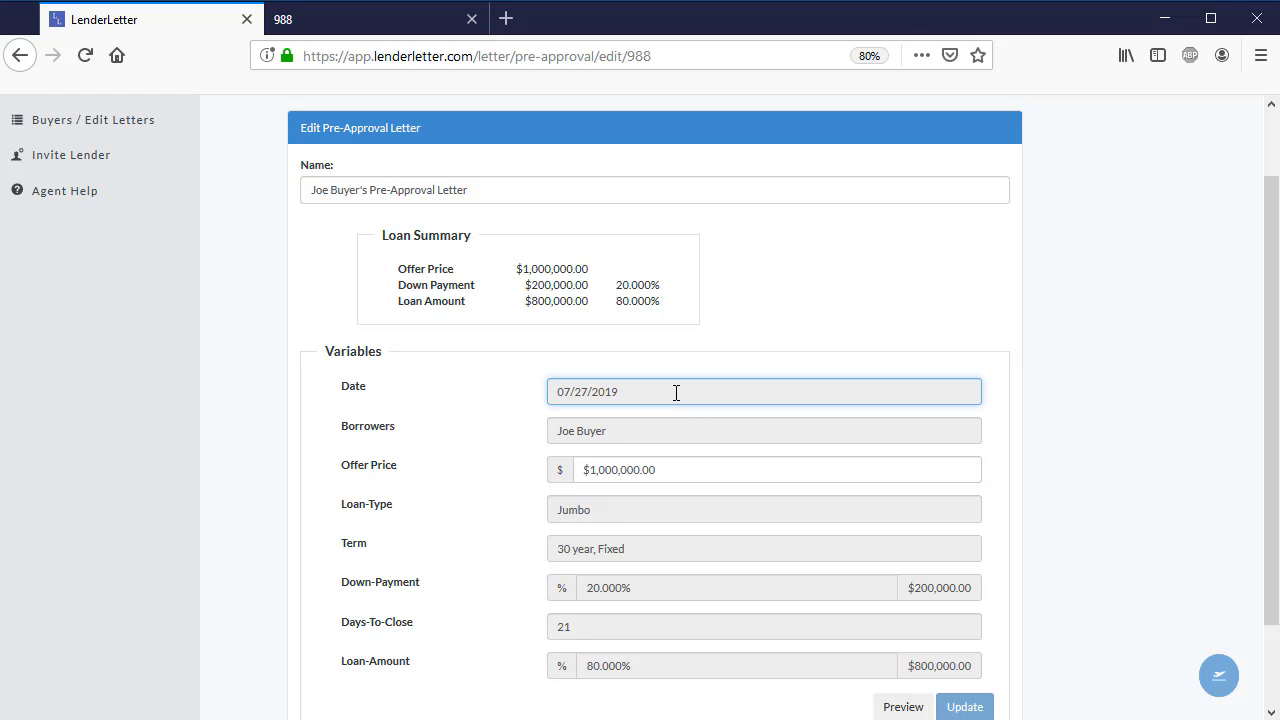
click(652, 429)
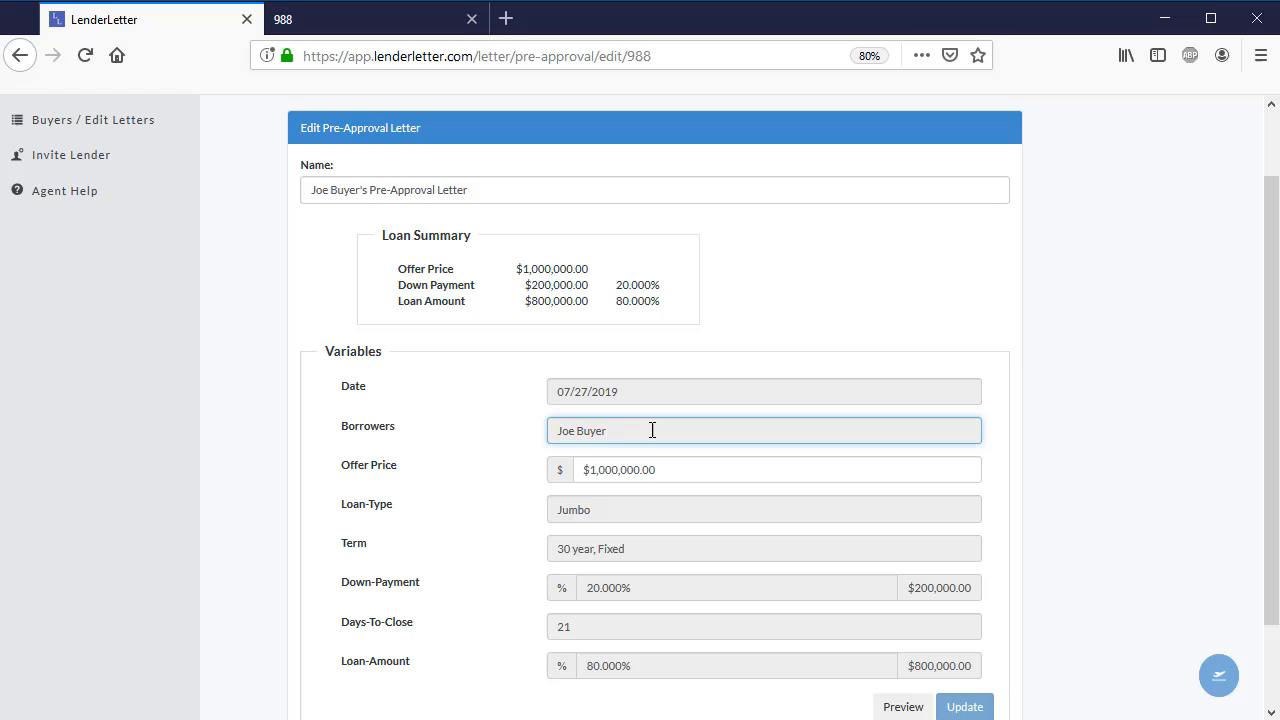
click(628, 514)
click(636, 550)
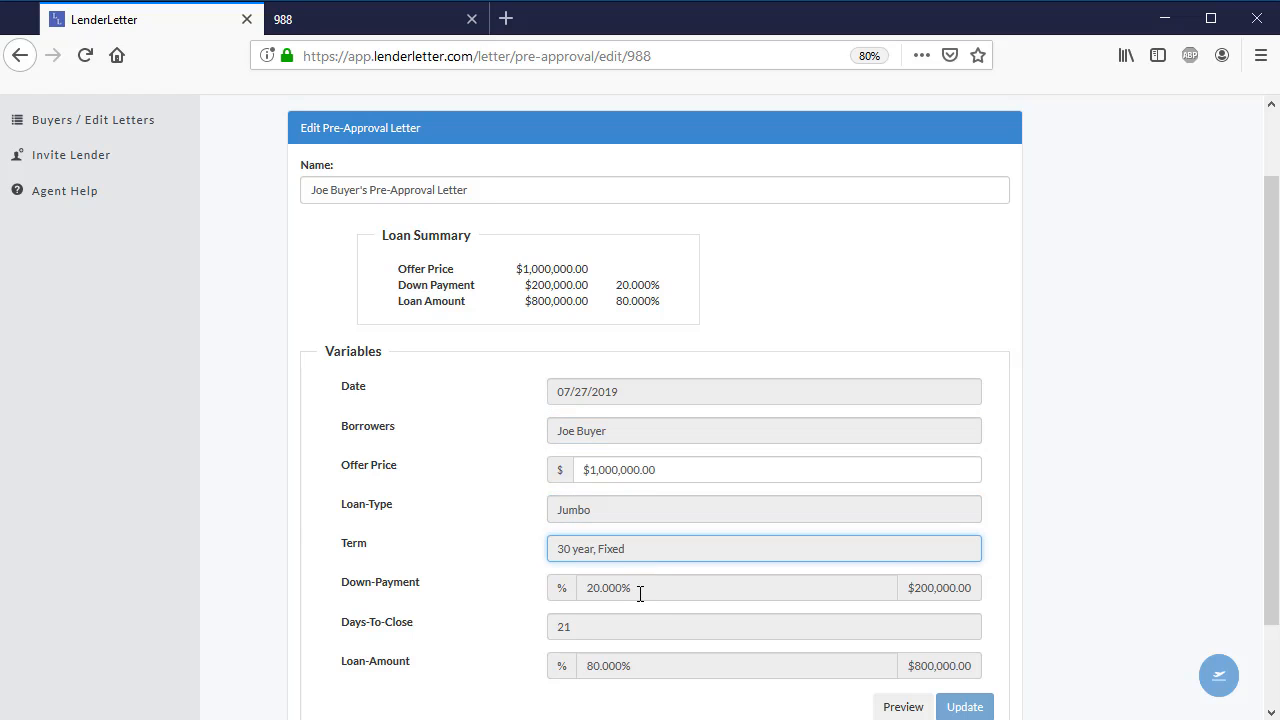
click(640, 592)
click(636, 628)
click(640, 666)
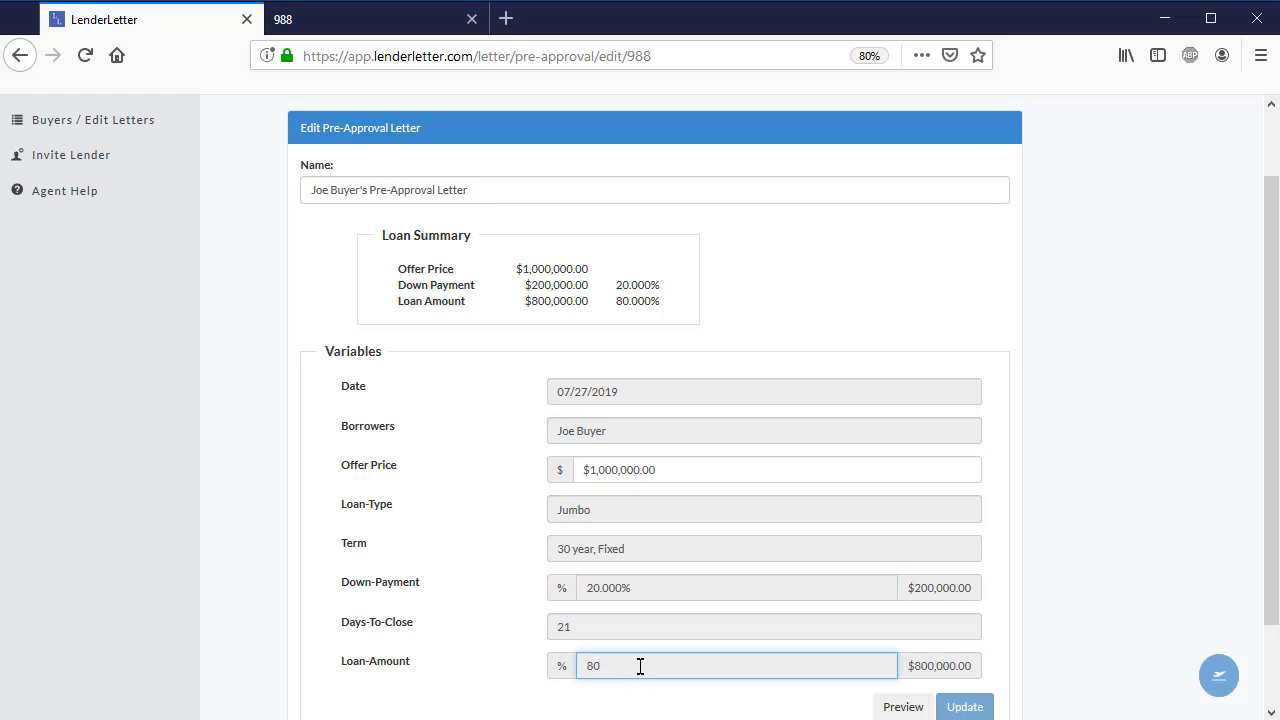
- Set the letter's Offer Price to 950000
click(690, 466)
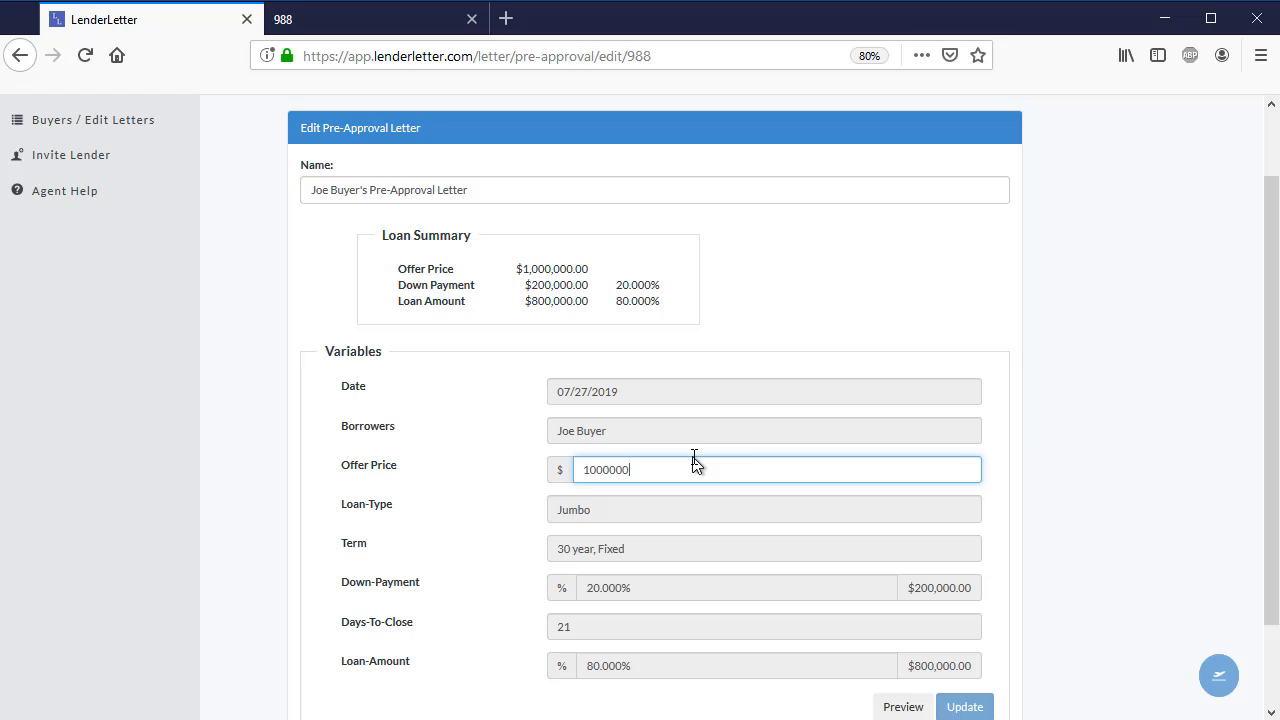
key(BackSpace)
key(BackSpace)
key(BackSpace)
key(BackSpace)
key(BackSpace)
key(BackSpace)
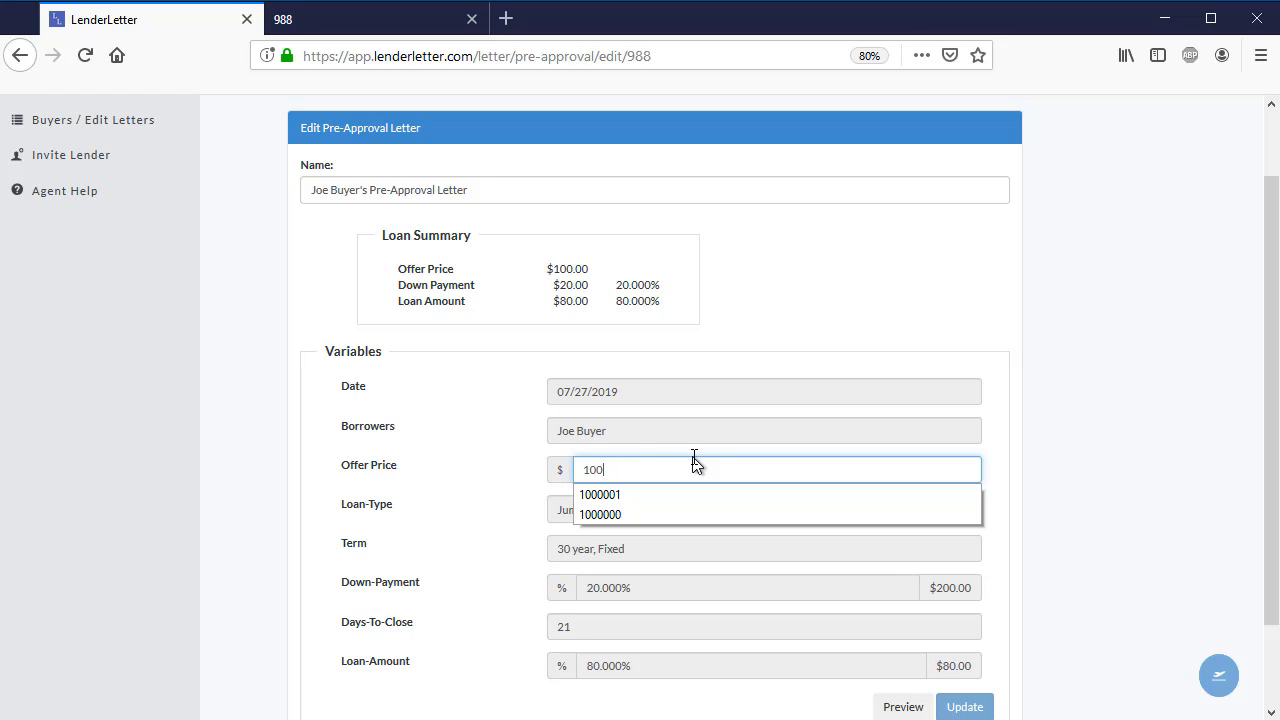
key(BackSpace)
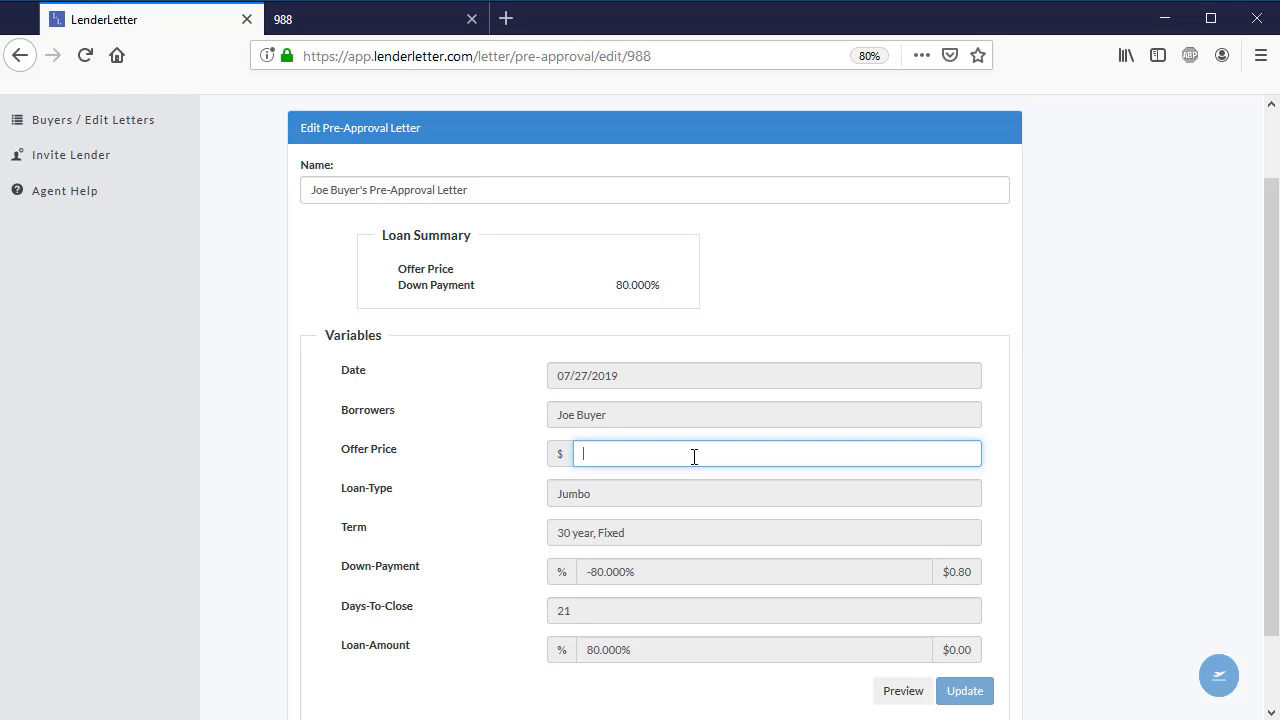
text(95)
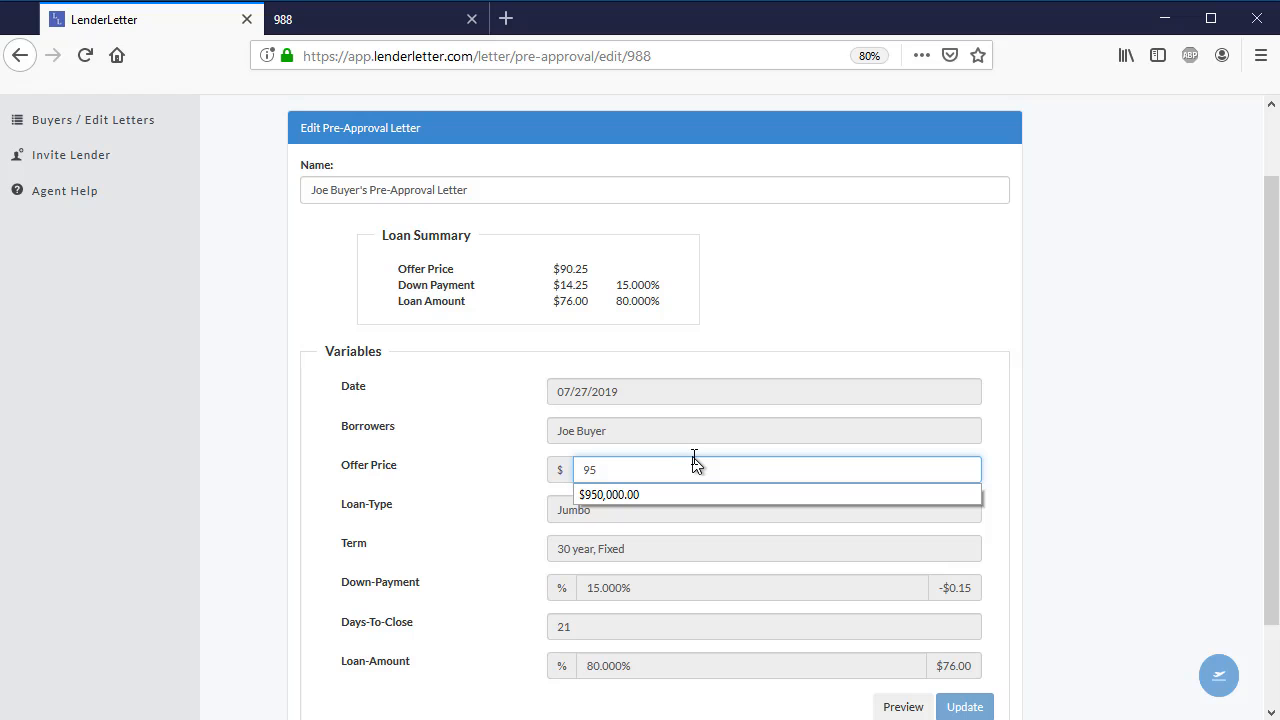
text(0000)
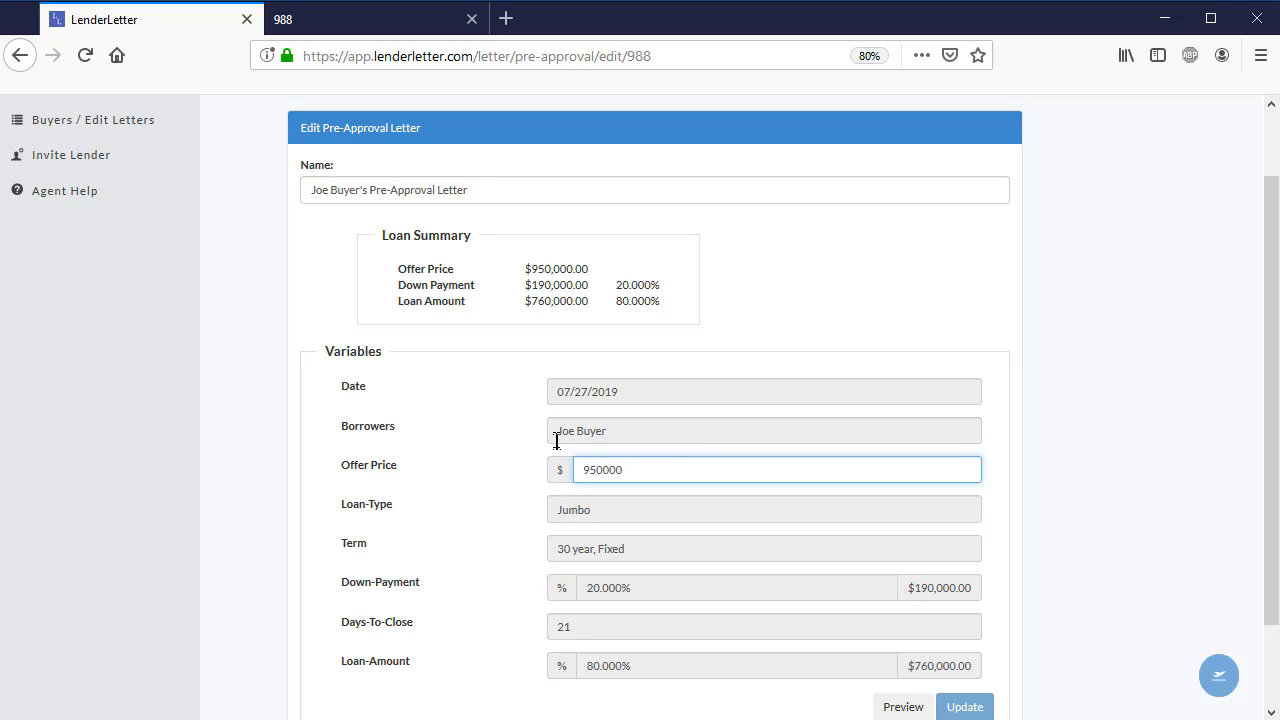
click(515, 408)
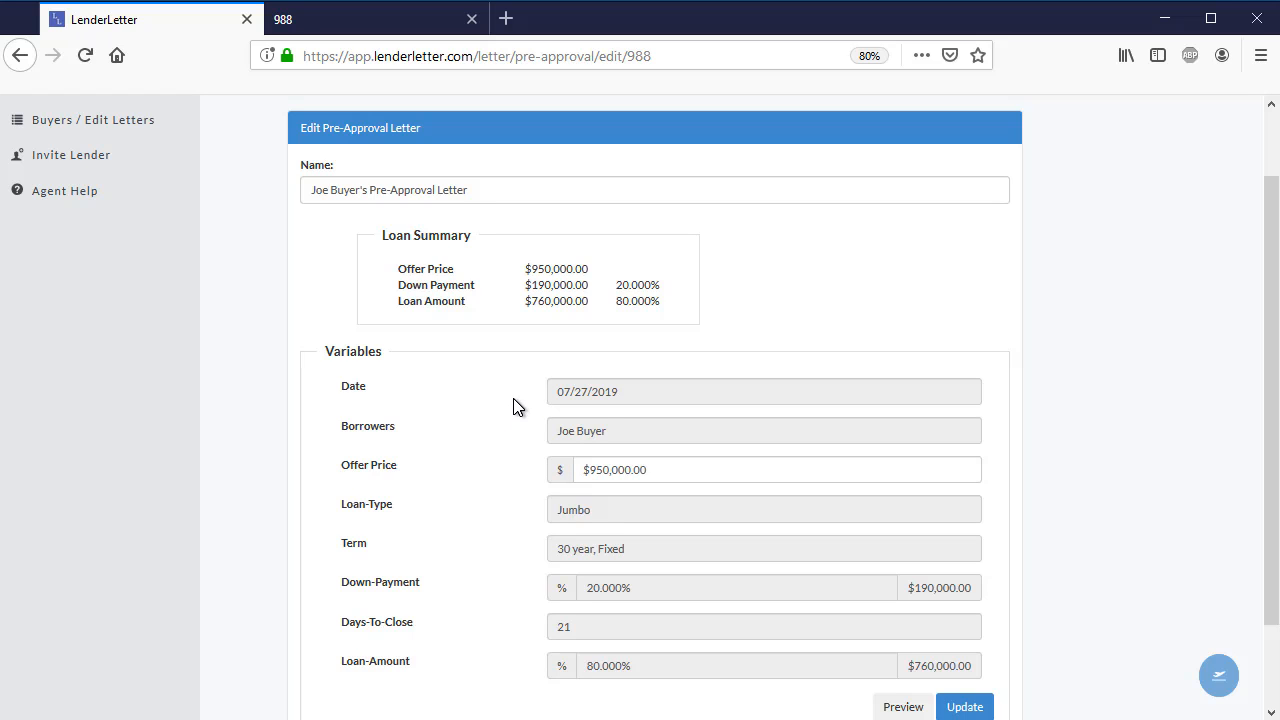
- Review the letter's recalculated variables and save the updated pre-approval letter
scroll(847, 608, down, 1)
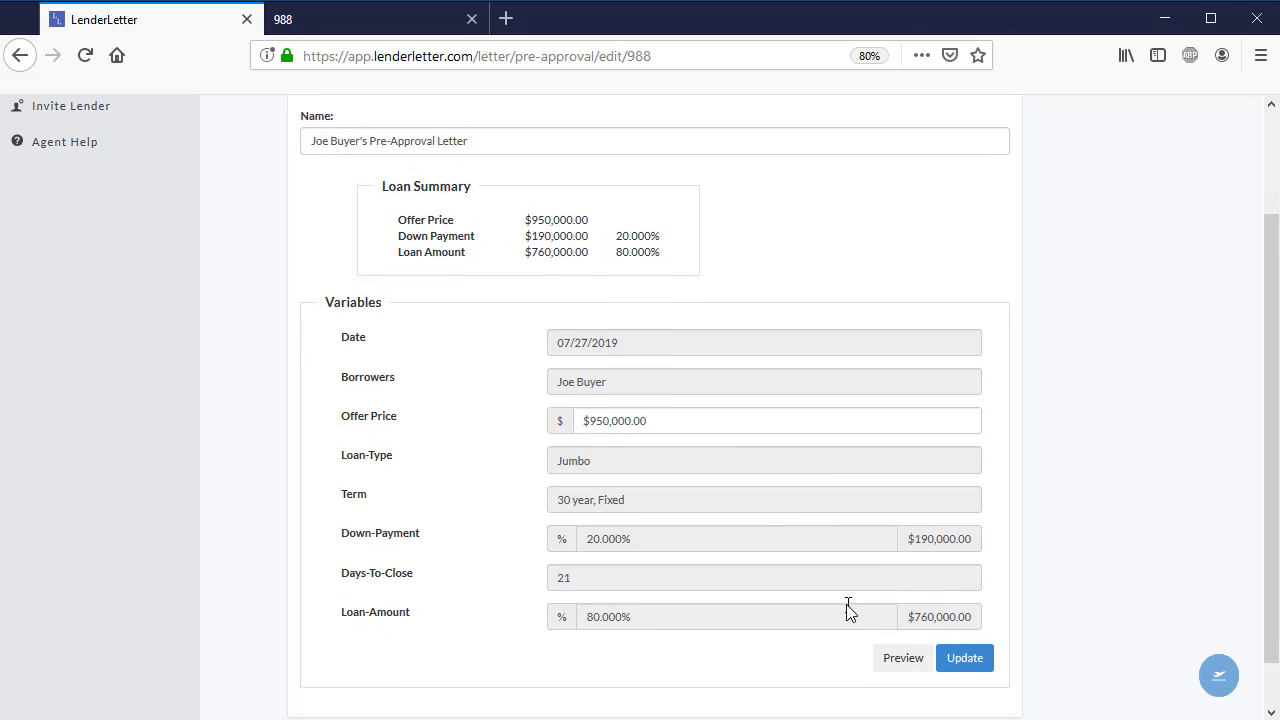
scroll(847, 608, down, 1)
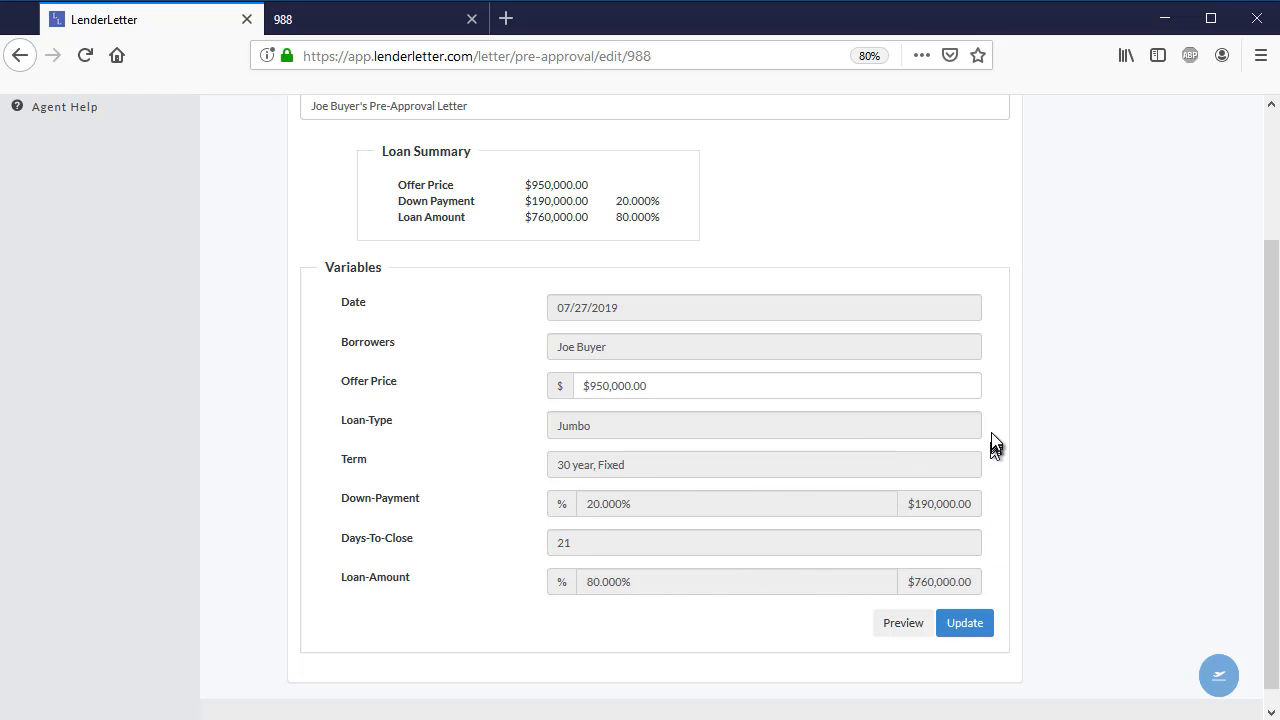
click(965, 624)
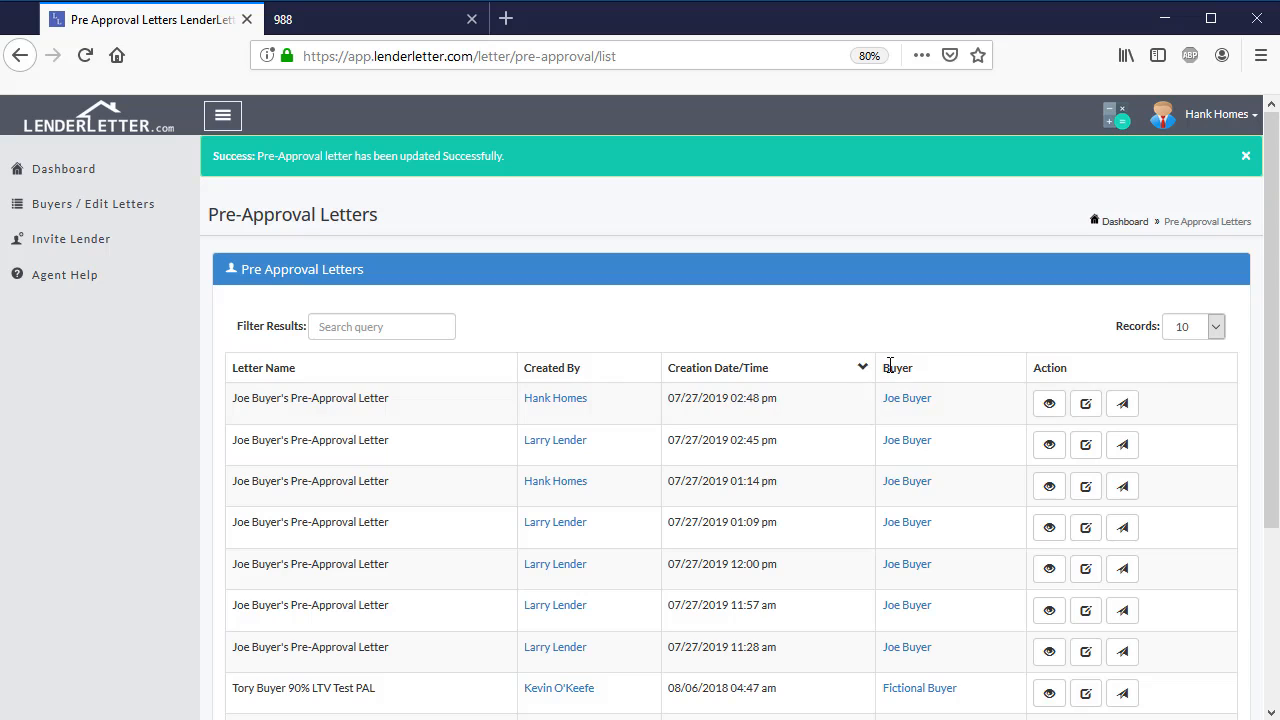
- Open the agent's new 07/27/2019 02:48 pm letter as a document and examine its letterhead and loan terms
click(1041, 408)
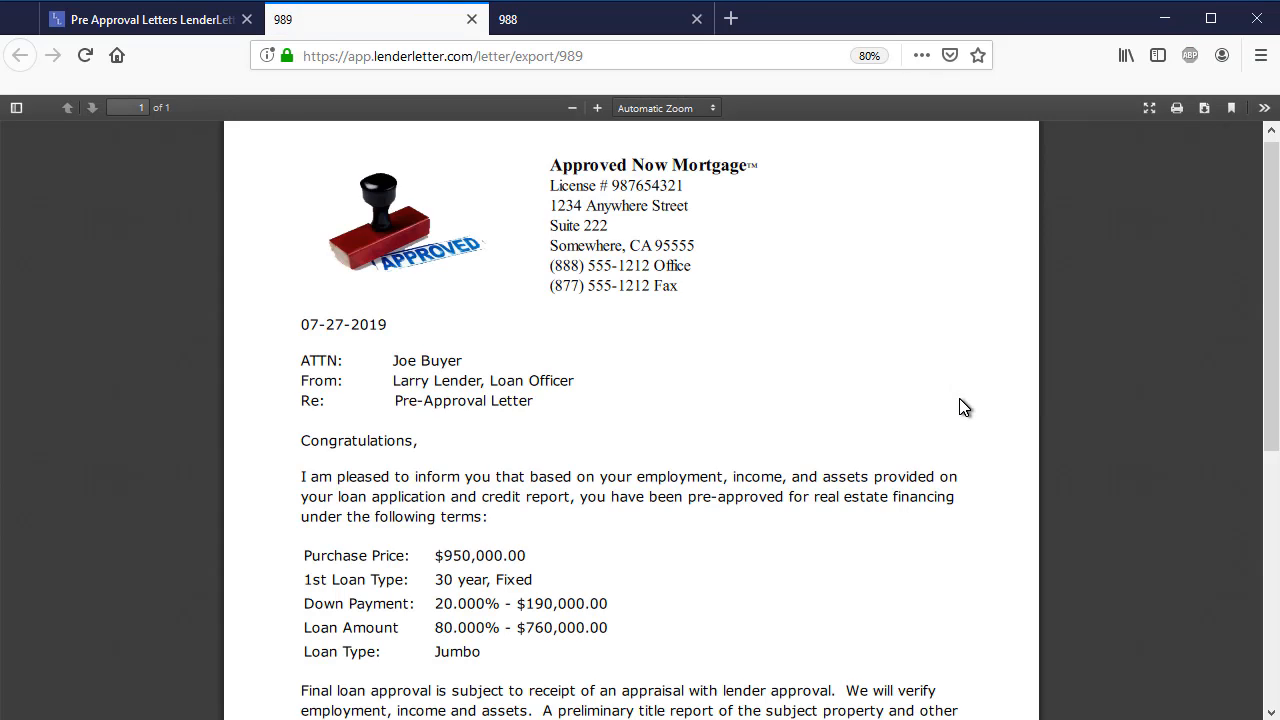
scroll(962, 408, down, 2)
scroll(960, 408, down, 3)
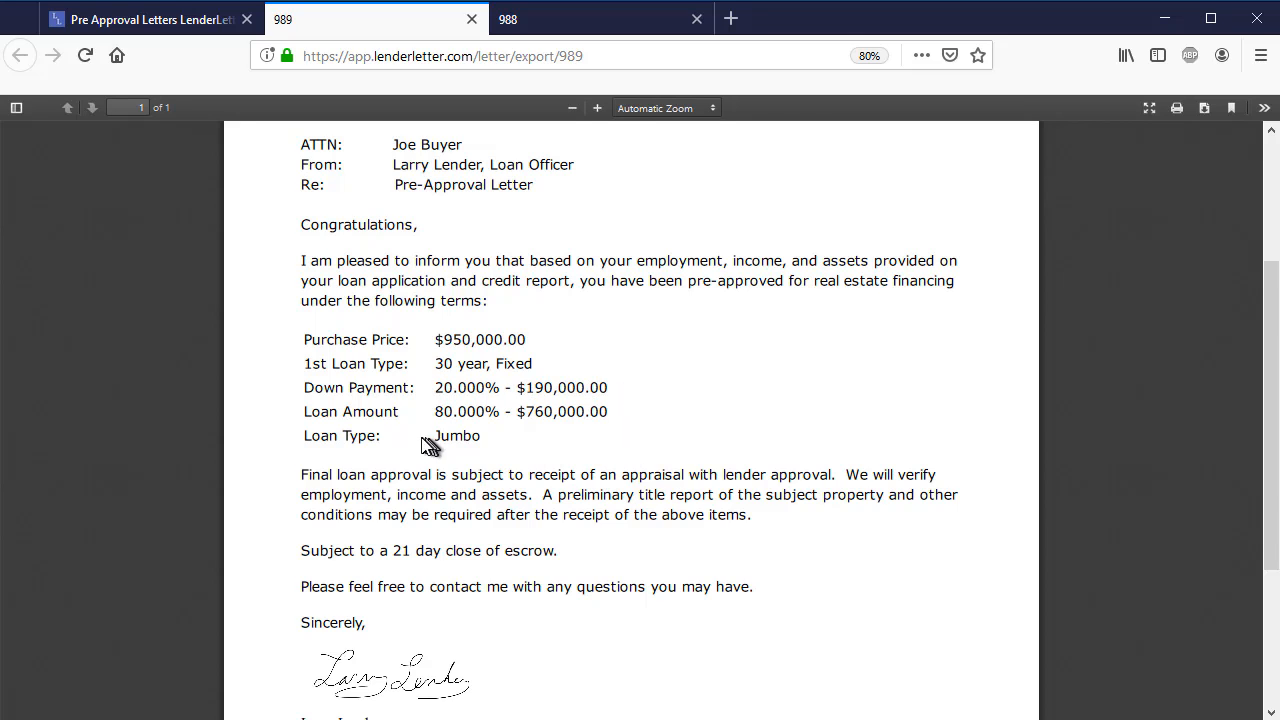
- Examine the rest of the updated letter, from the approval conditions to the lender's signature, contact details and authentication code
scroll(636, 425, down, 5)
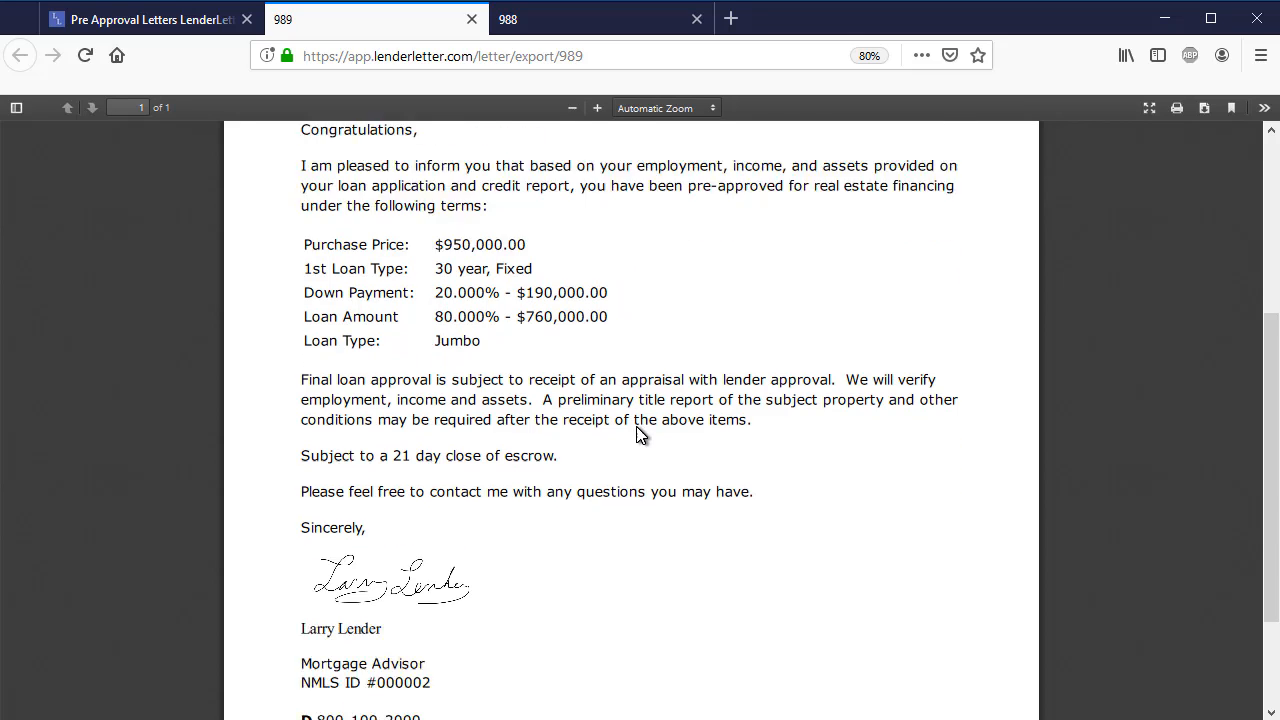
scroll(641, 435, down, 1)
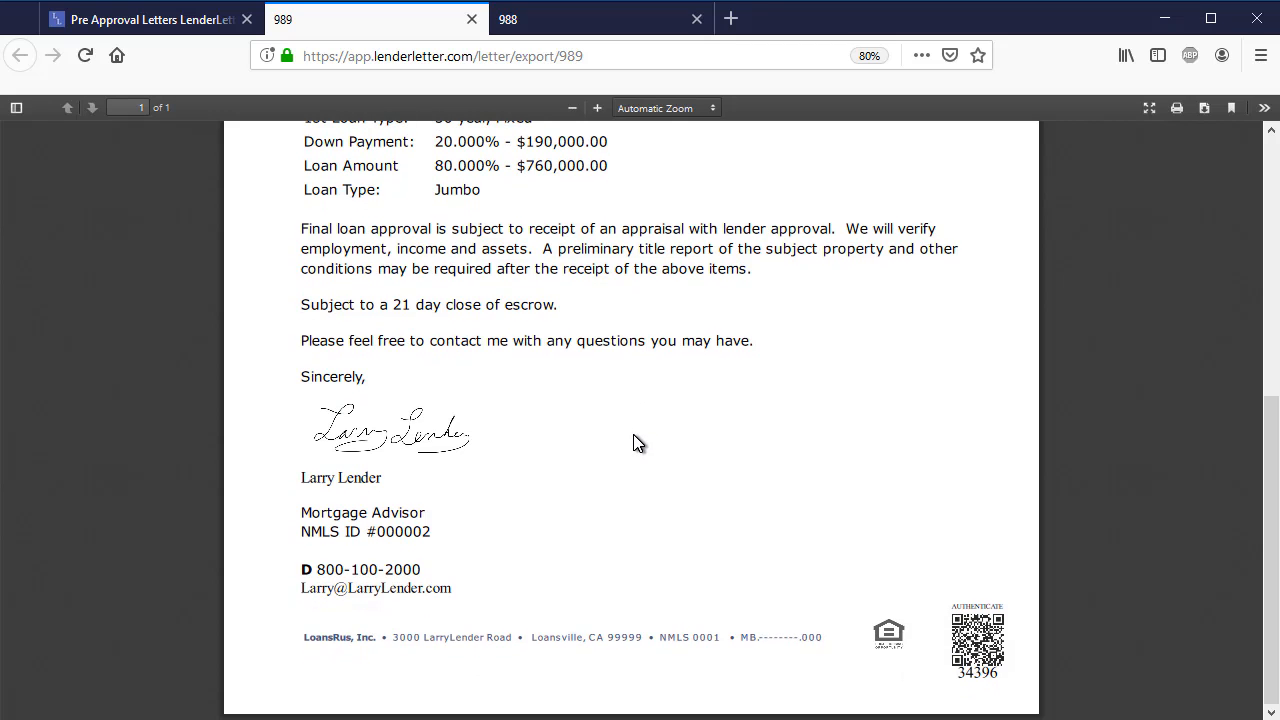
scroll(634, 441, up, 10)
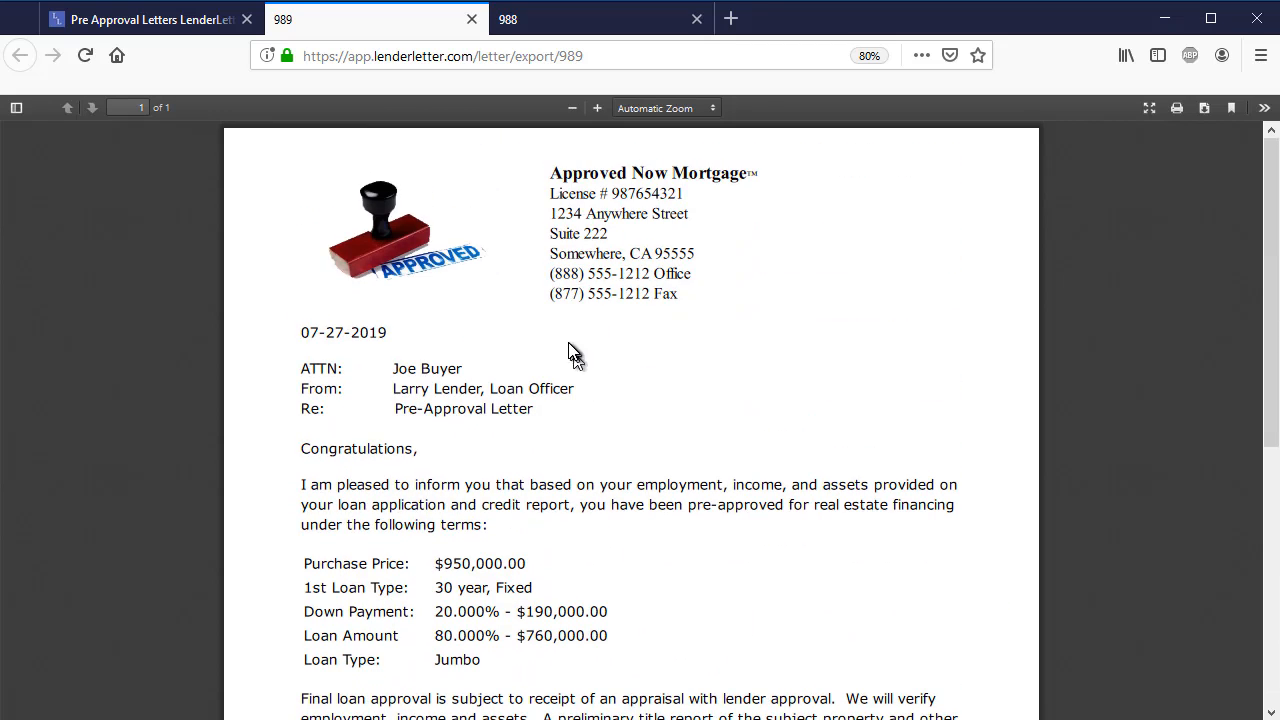
- Return from the letter document to the agent's dashboard and log out of the agent account
click(193, 23)
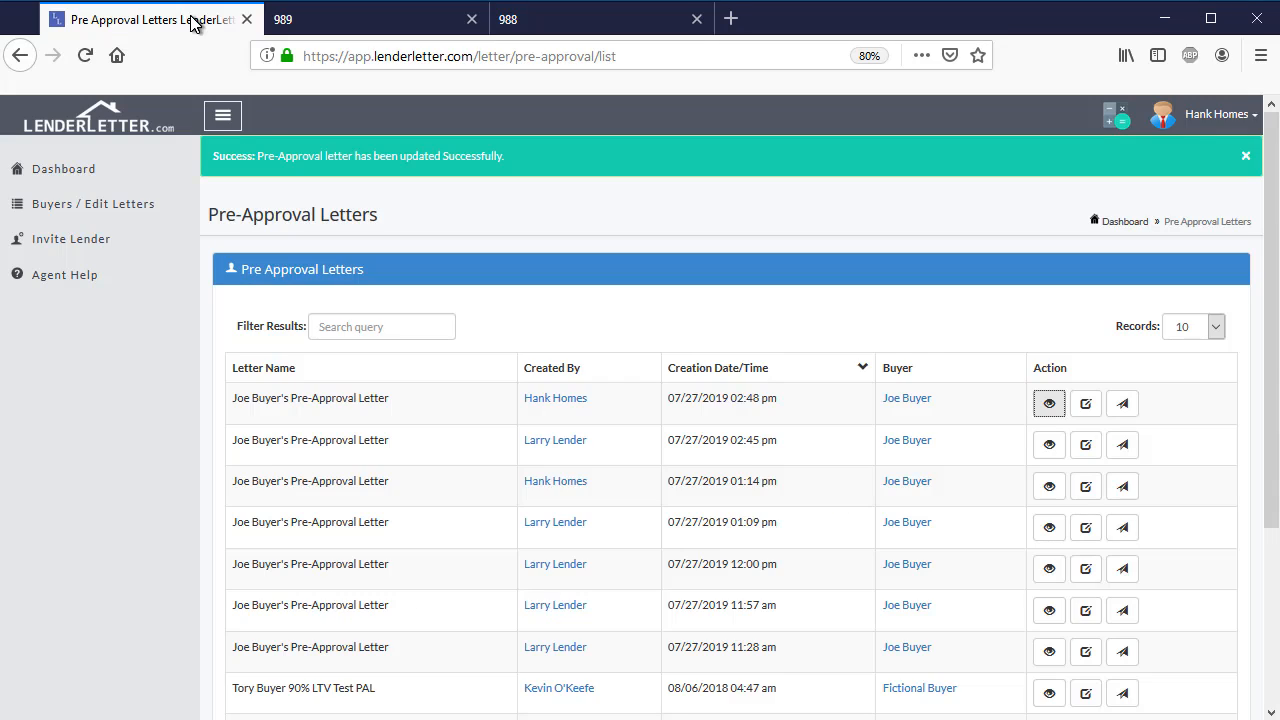
click(74, 176)
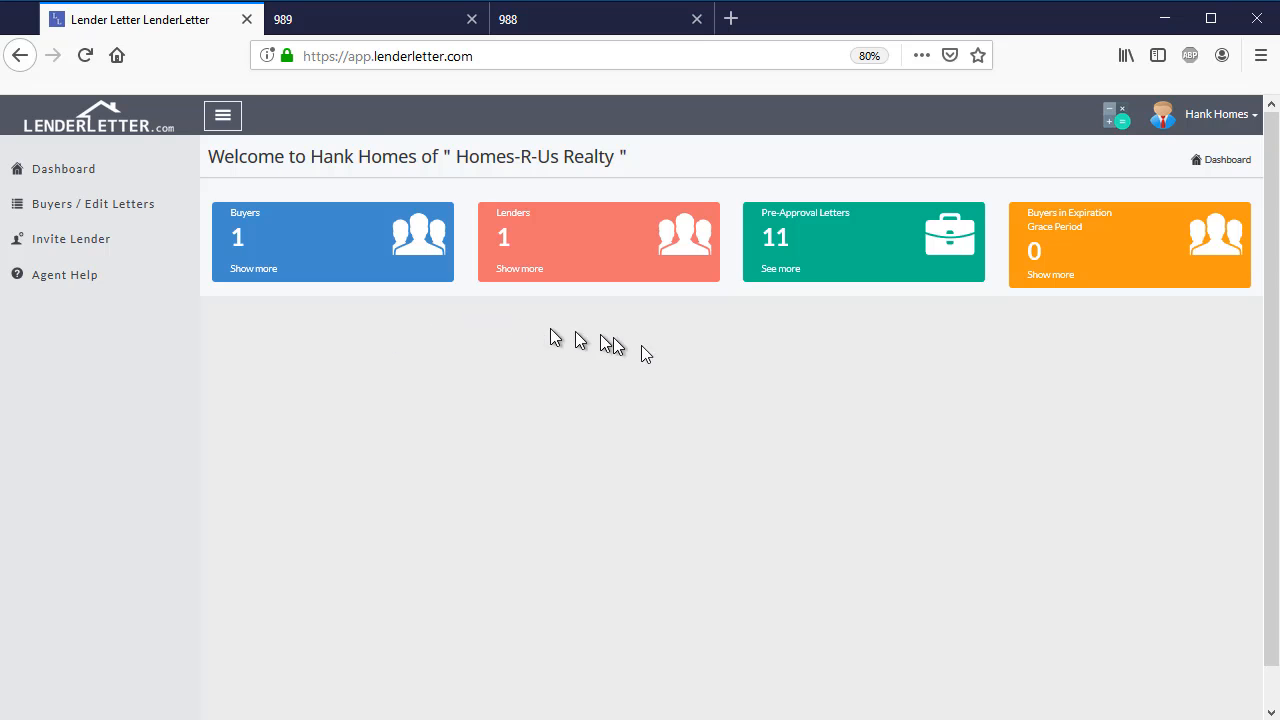
click(1200, 126)
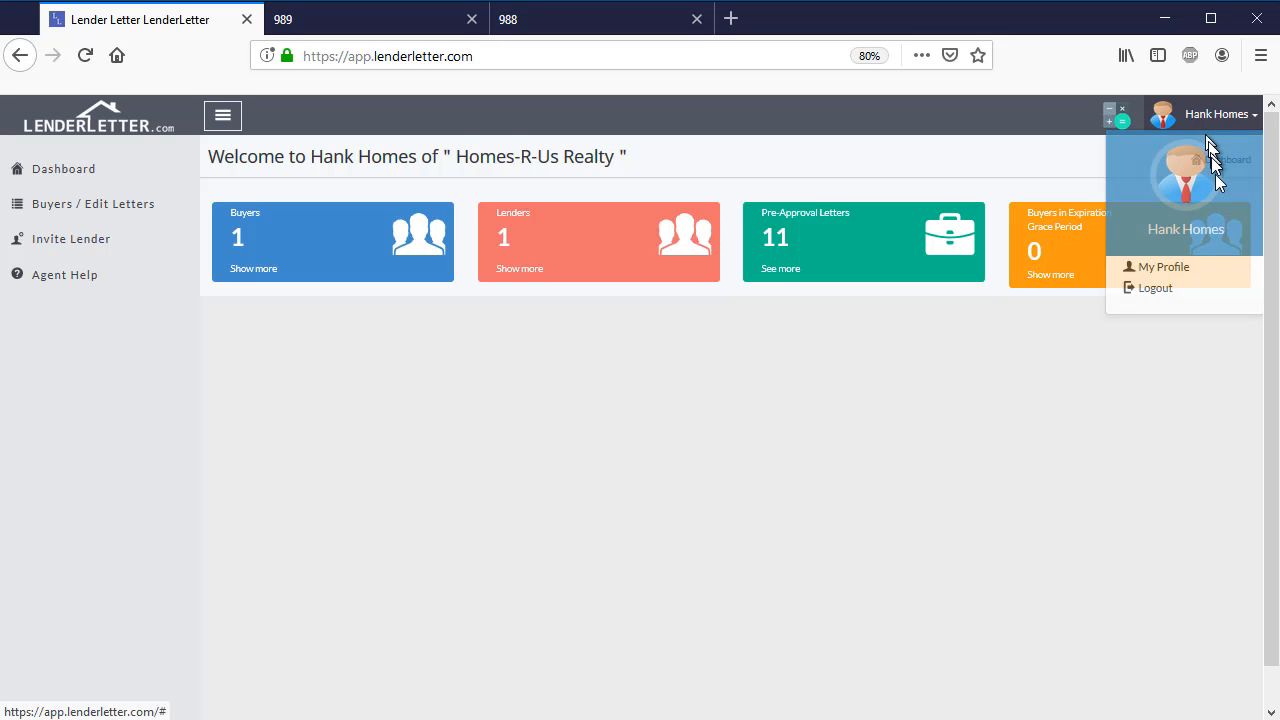
click(1155, 286)
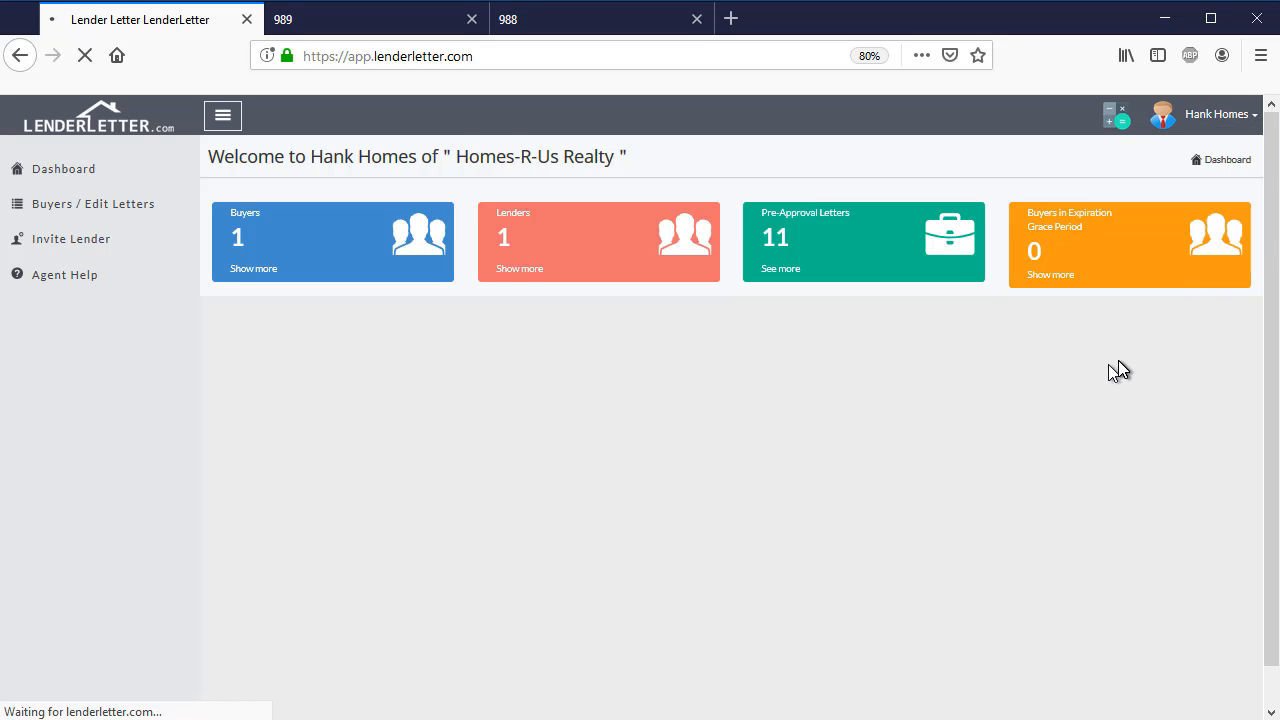